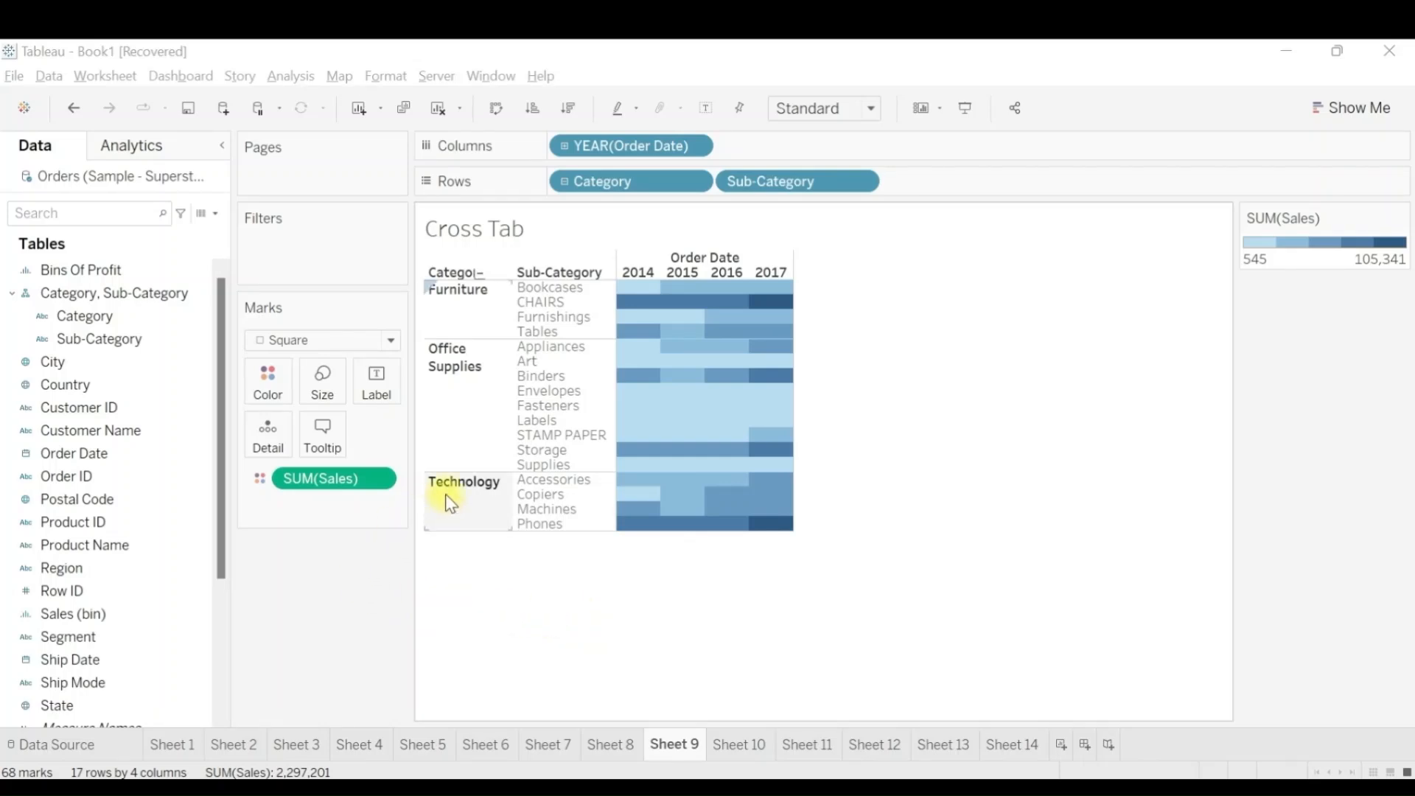
Step: Group the Storage and Supplies sub-categories under Office Supplies directly in the cross tab
click(545, 448)
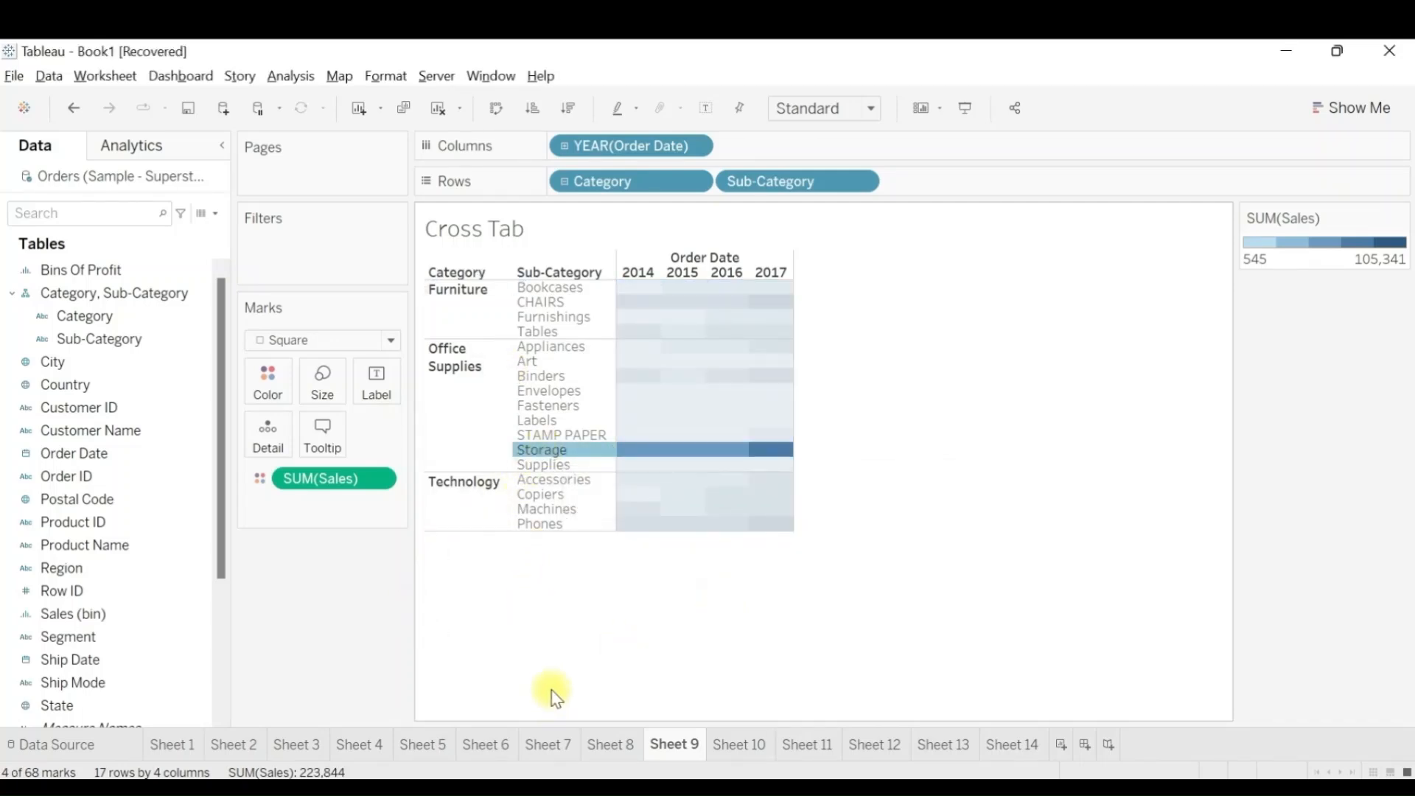
ctrl+click(547, 463)
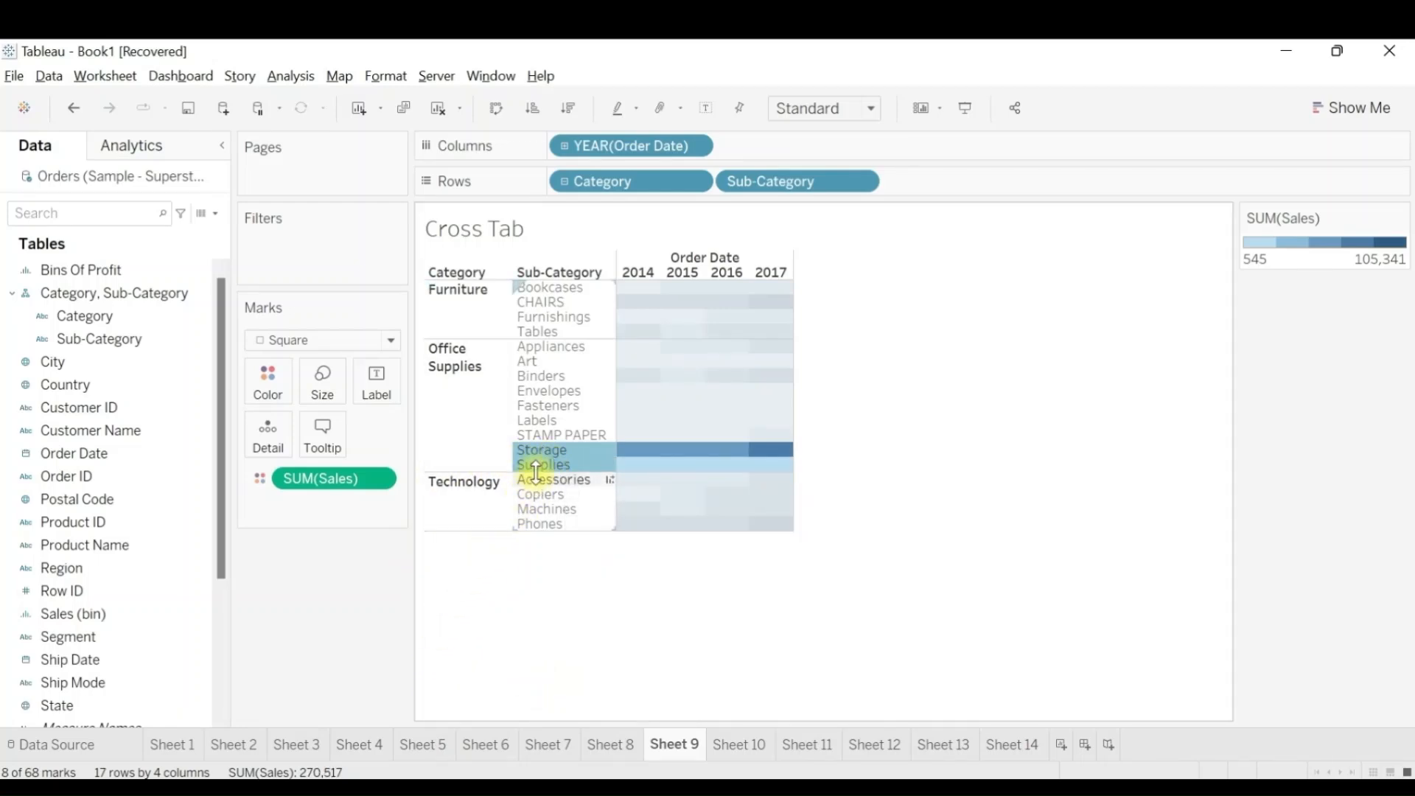
mouse_move(540, 465)
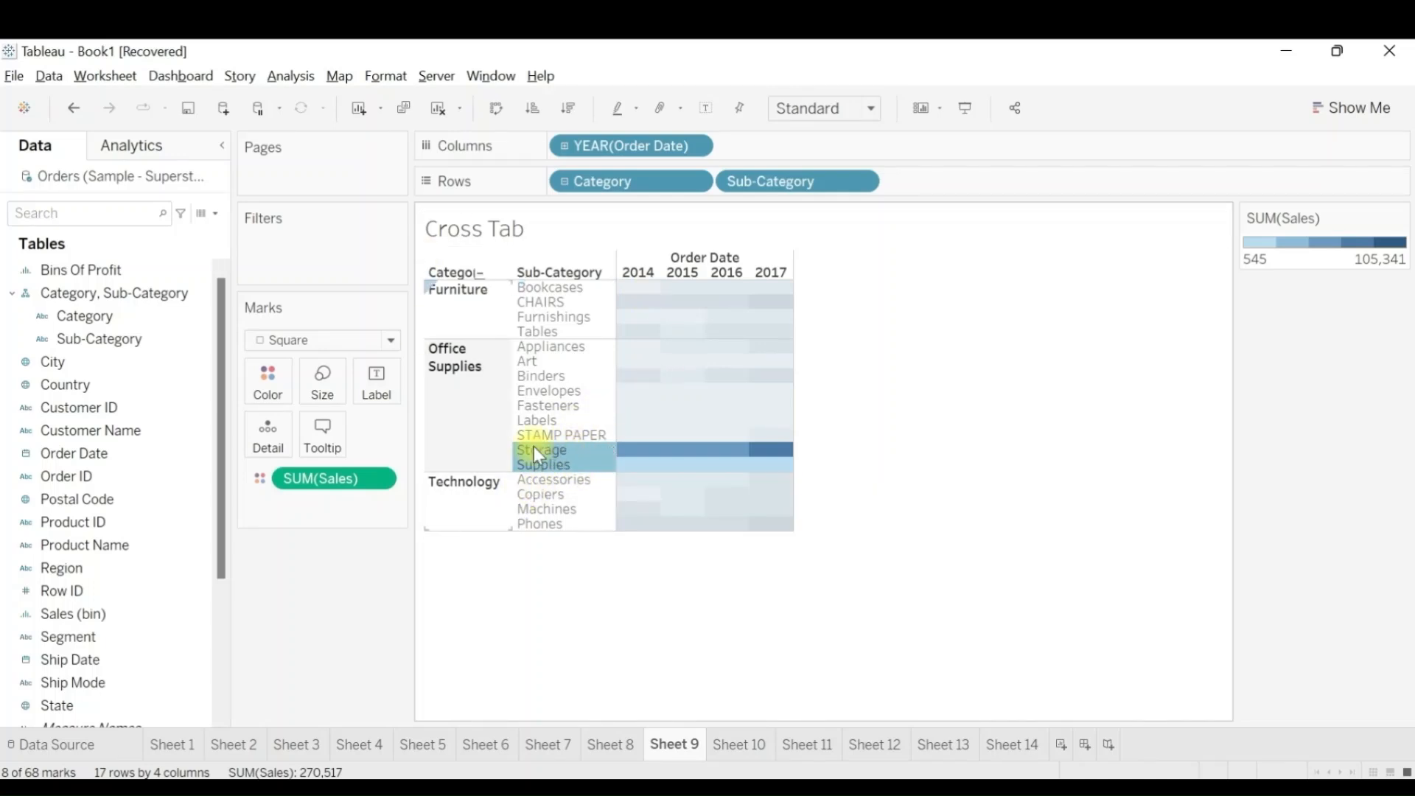
mouse_move(706, 478)
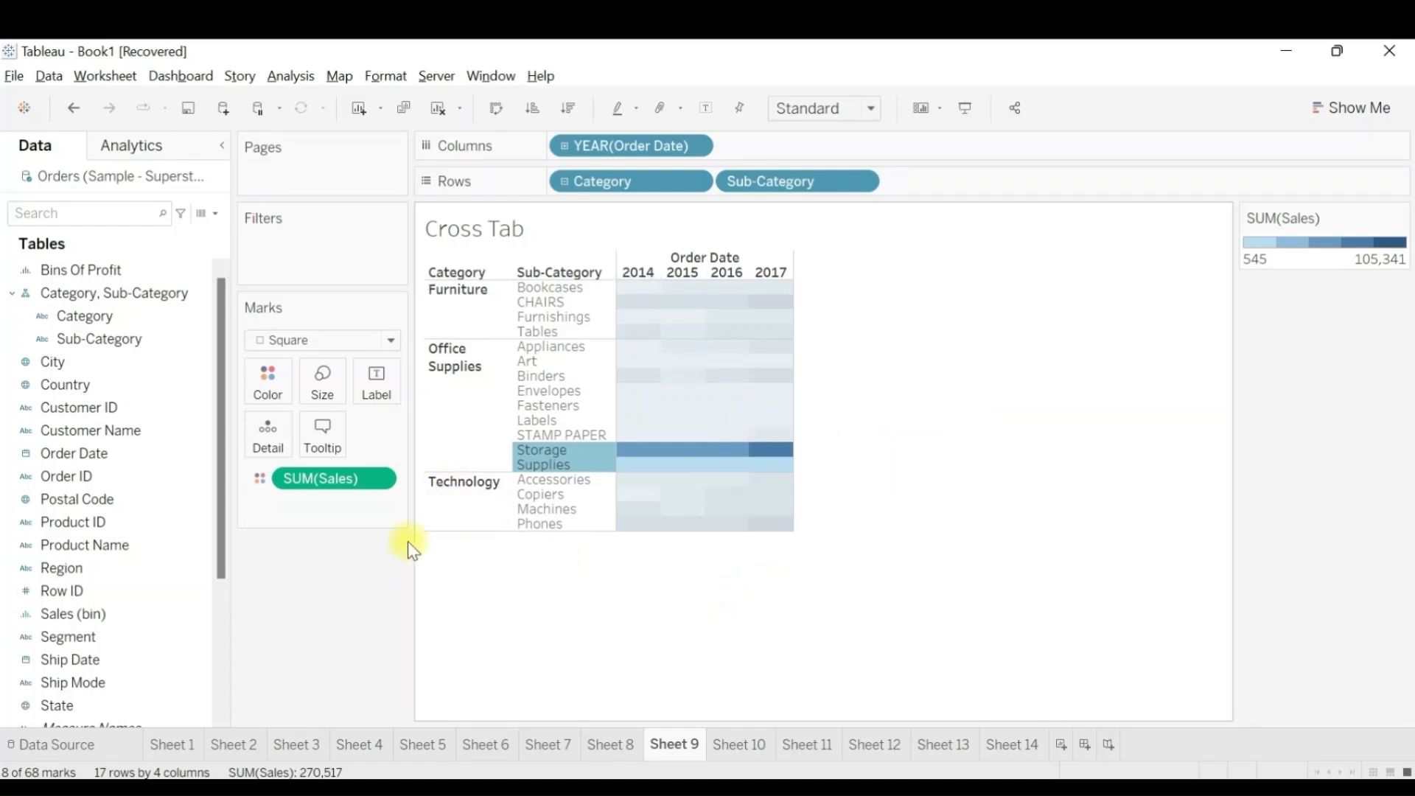
right_click(555, 469)
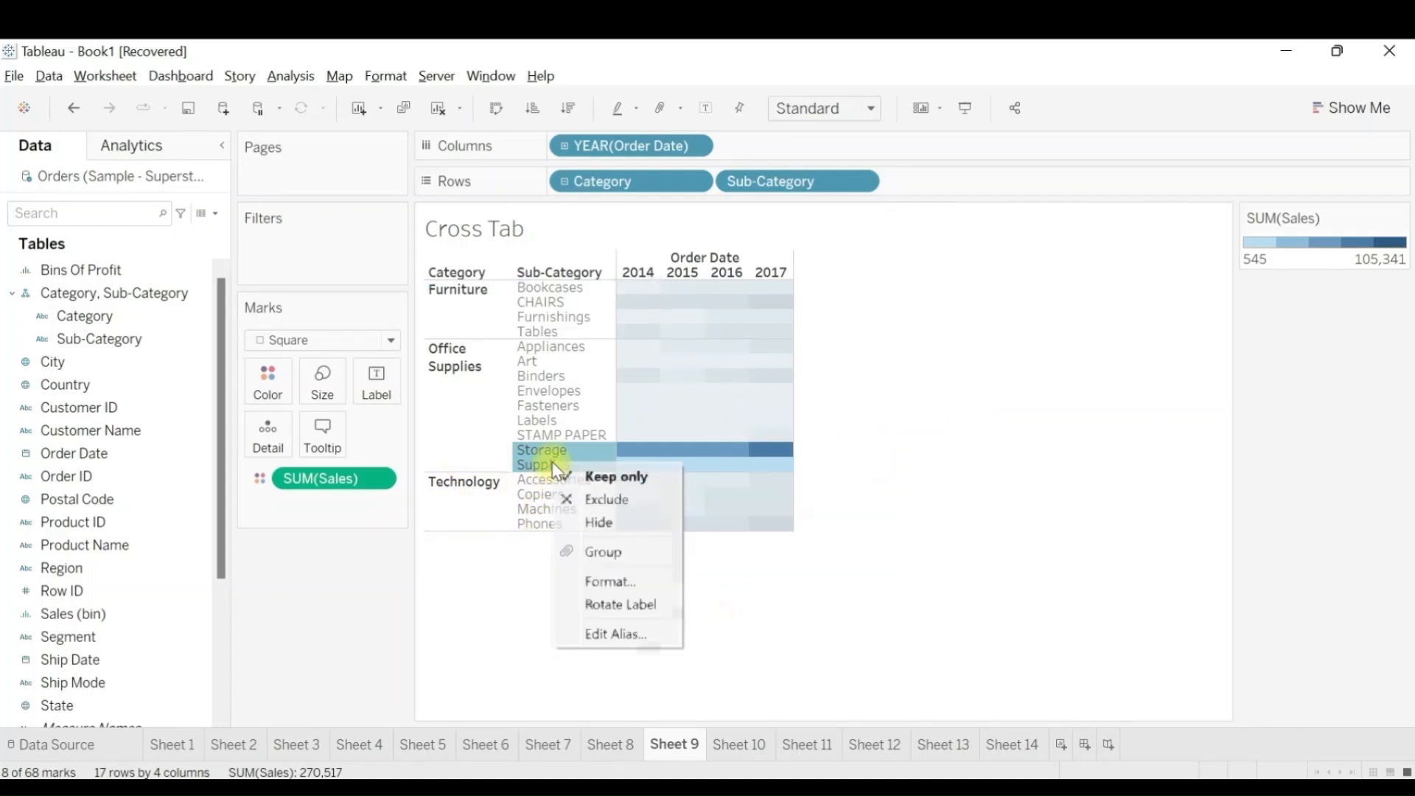
click(609, 554)
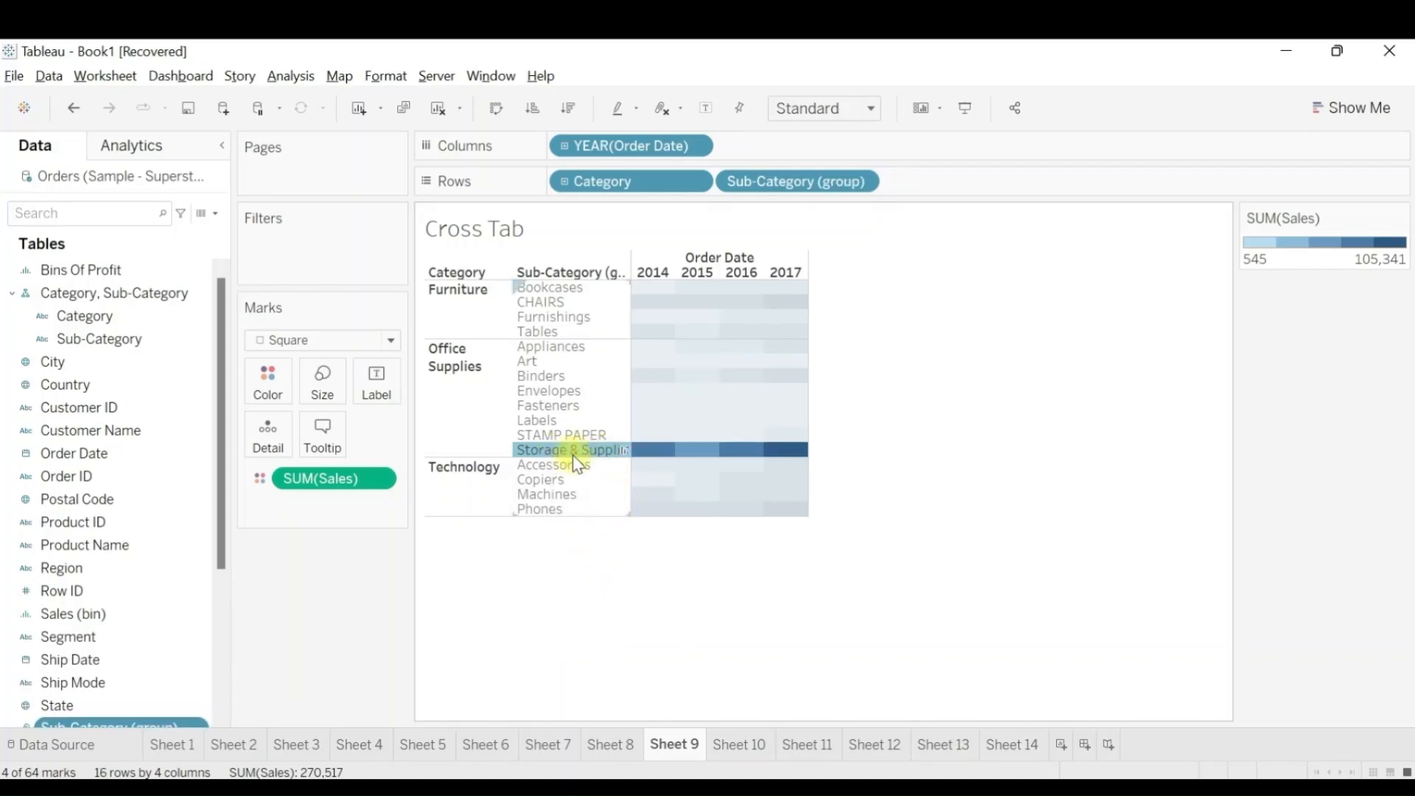
mouse_move(577, 464)
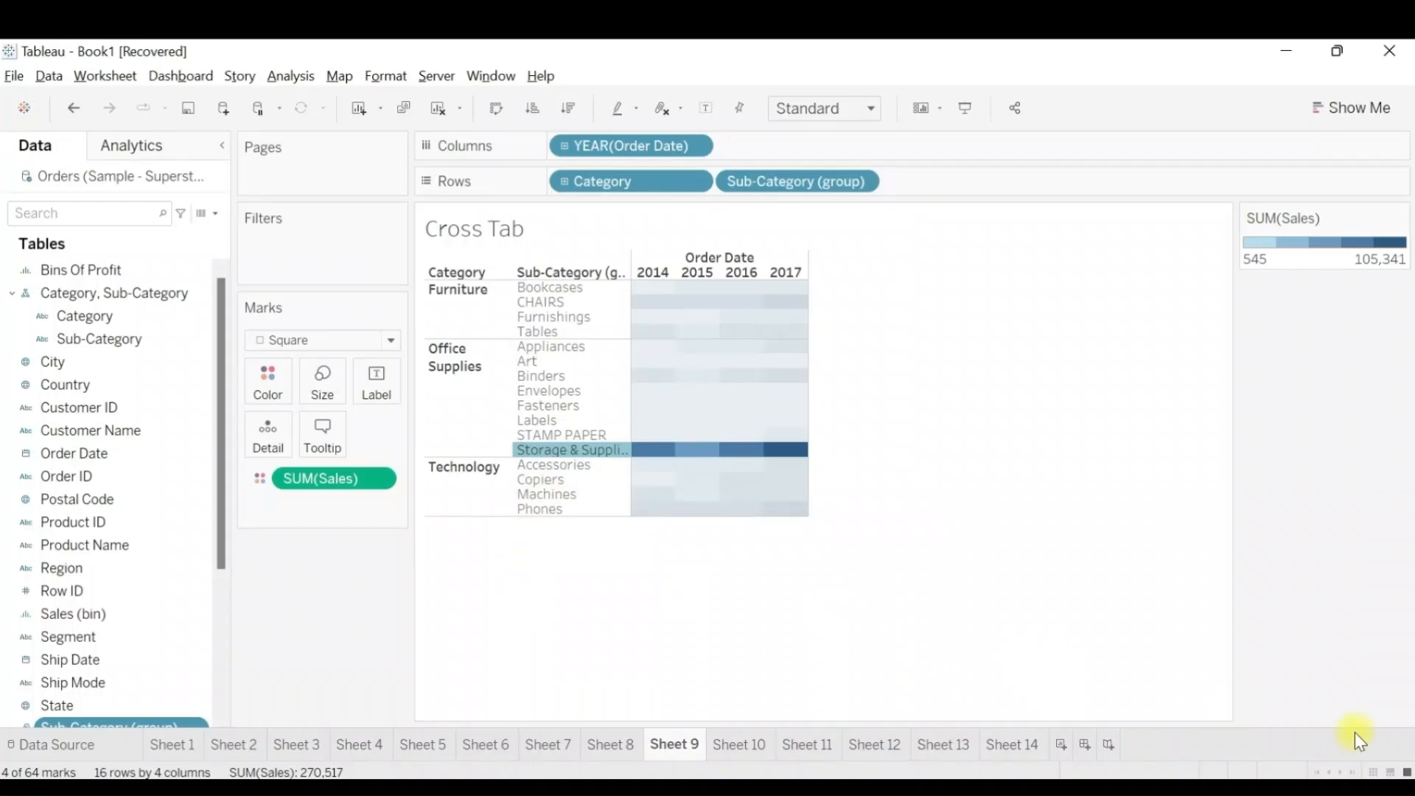
click(1335, 783)
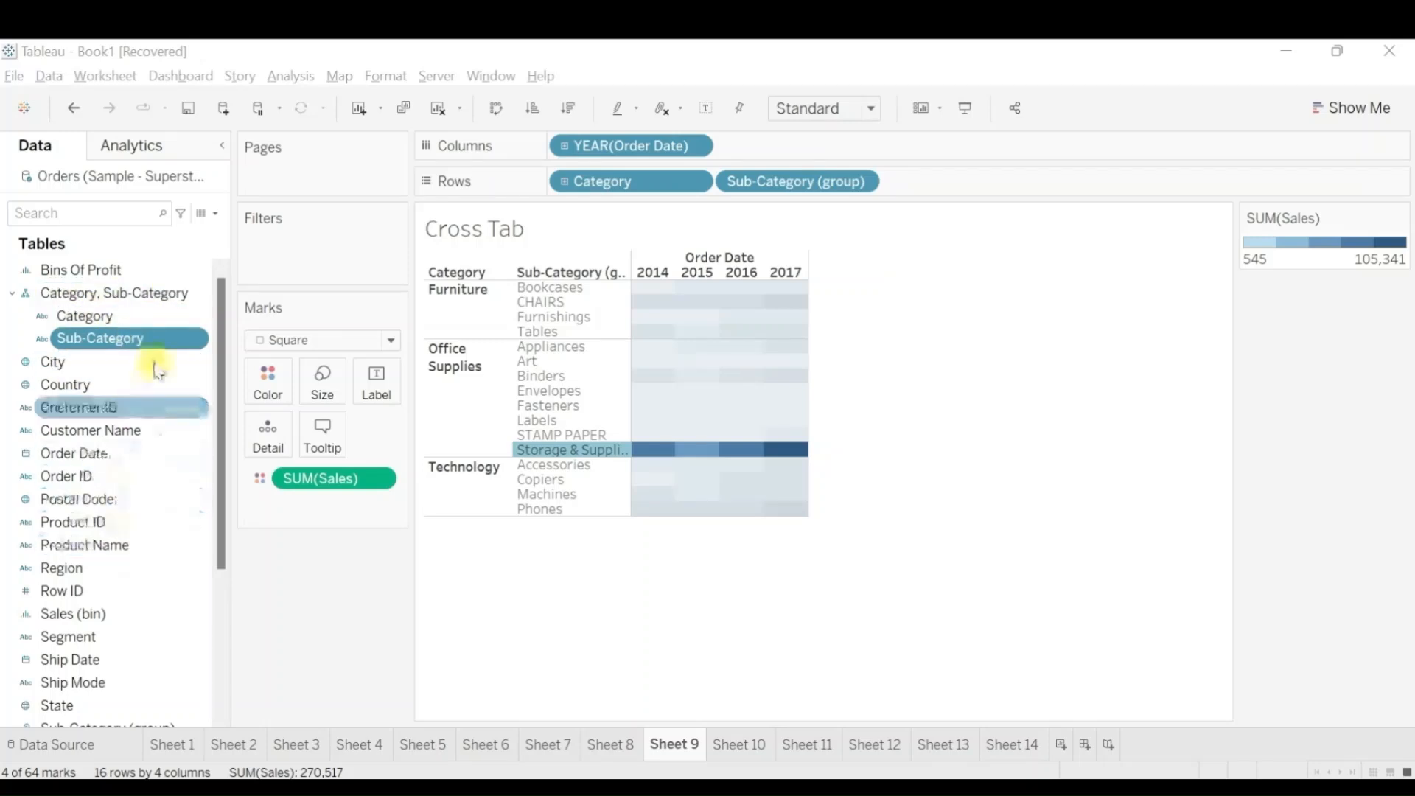
Step: Start creating a group from the Sub-Category data field, keeping the proposed field name Sub-Category (group) 1
right_click(120, 341)
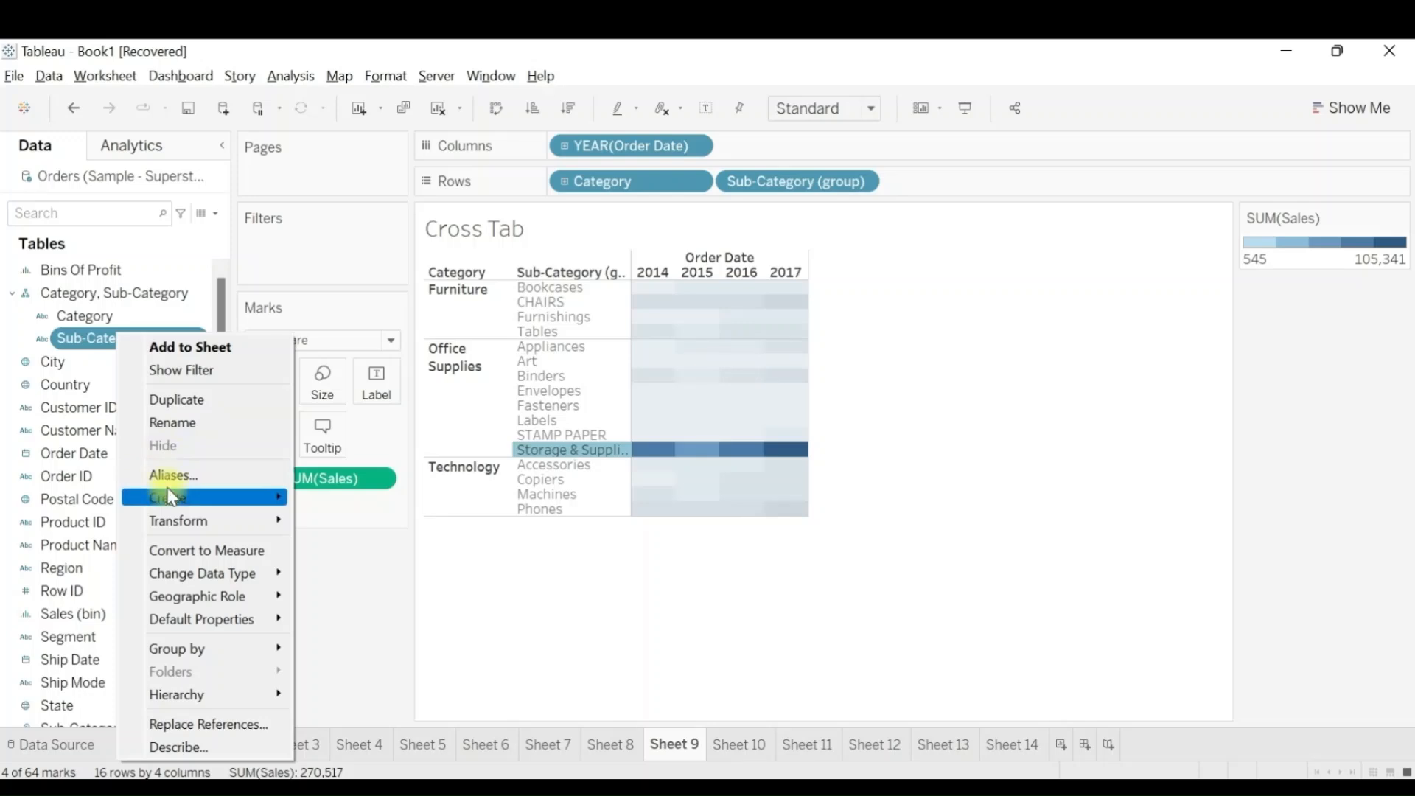
mouse_move(174, 501)
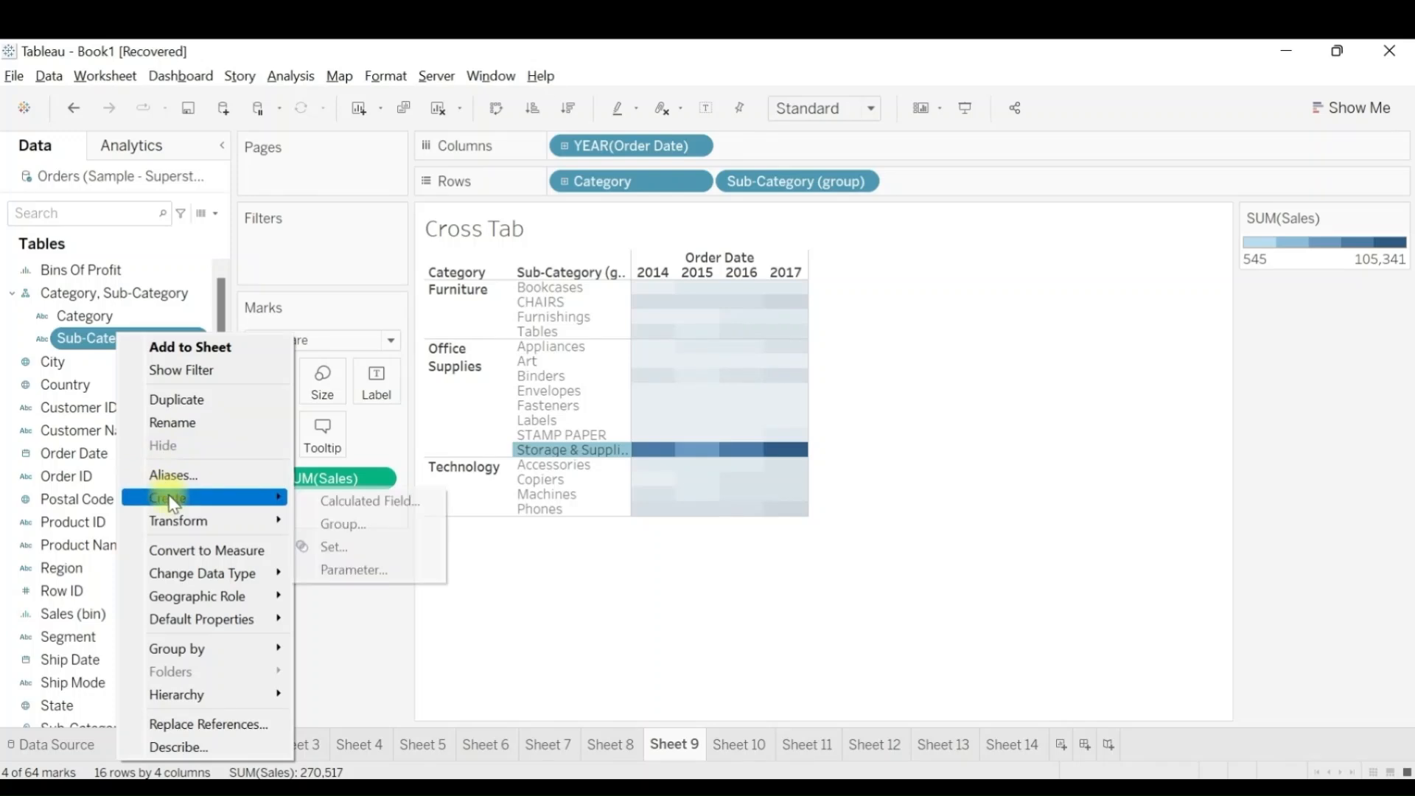
click(369, 528)
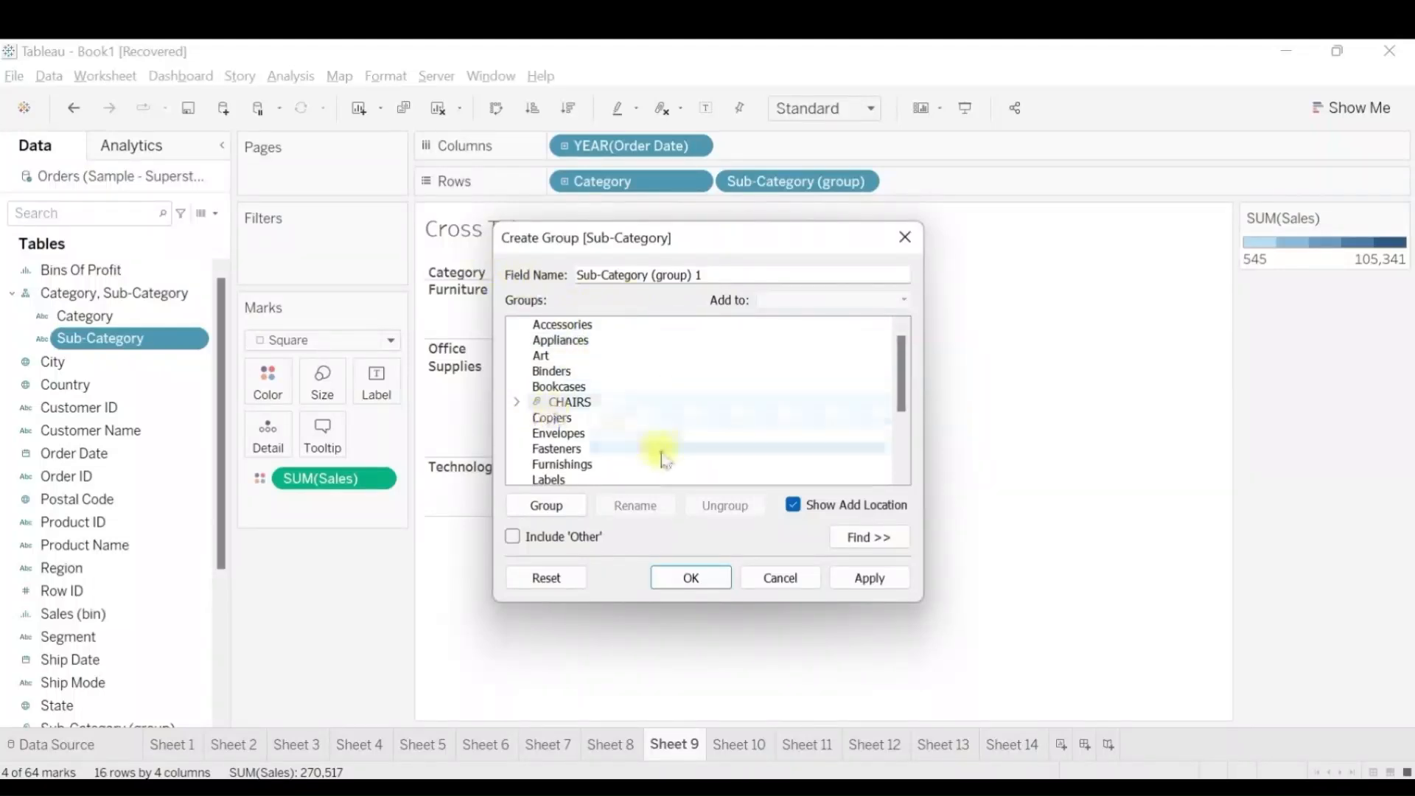
scroll(674, 460, down, 2)
scroll(748, 398, up, 2)
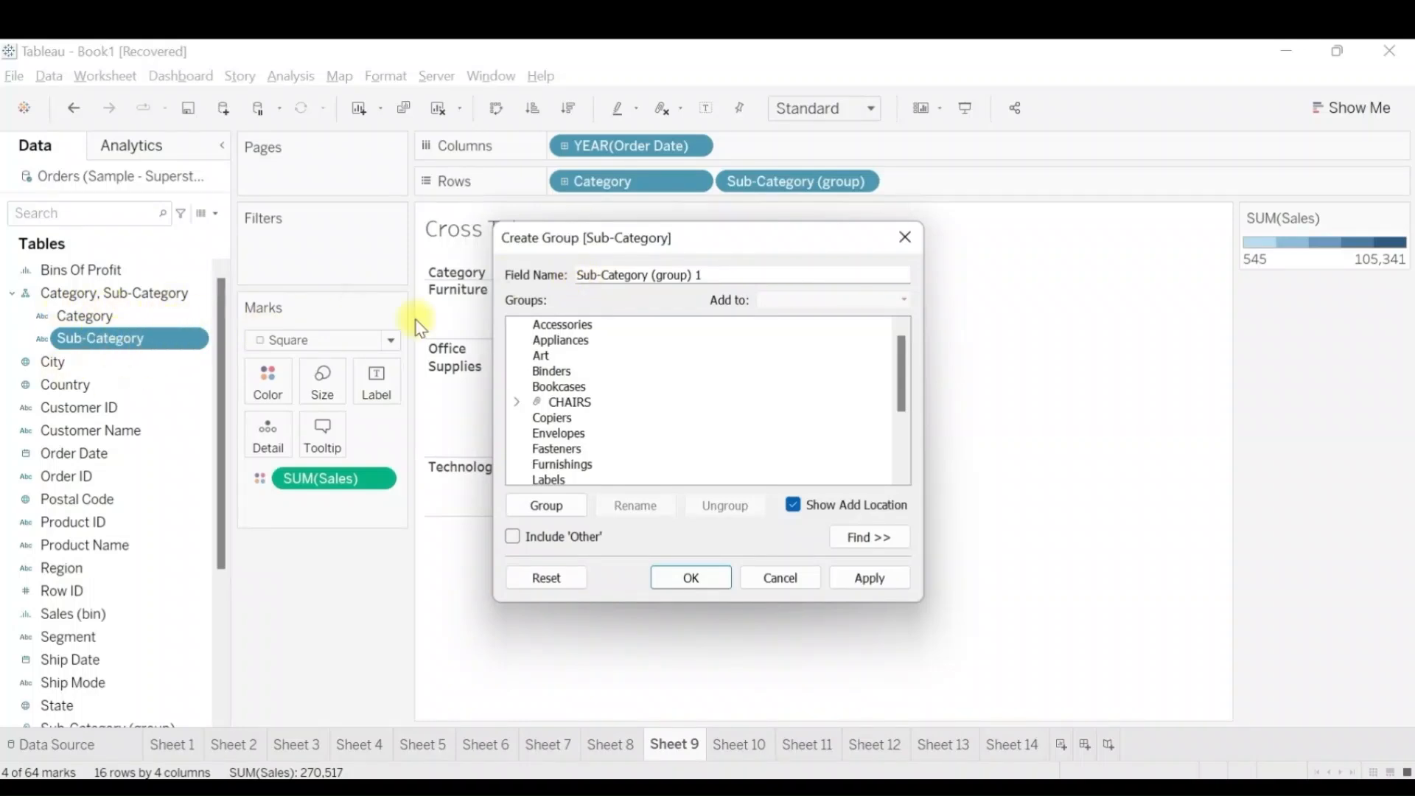
drag(579, 275, 690, 275)
click(706, 271)
drag(705, 271, 694, 271)
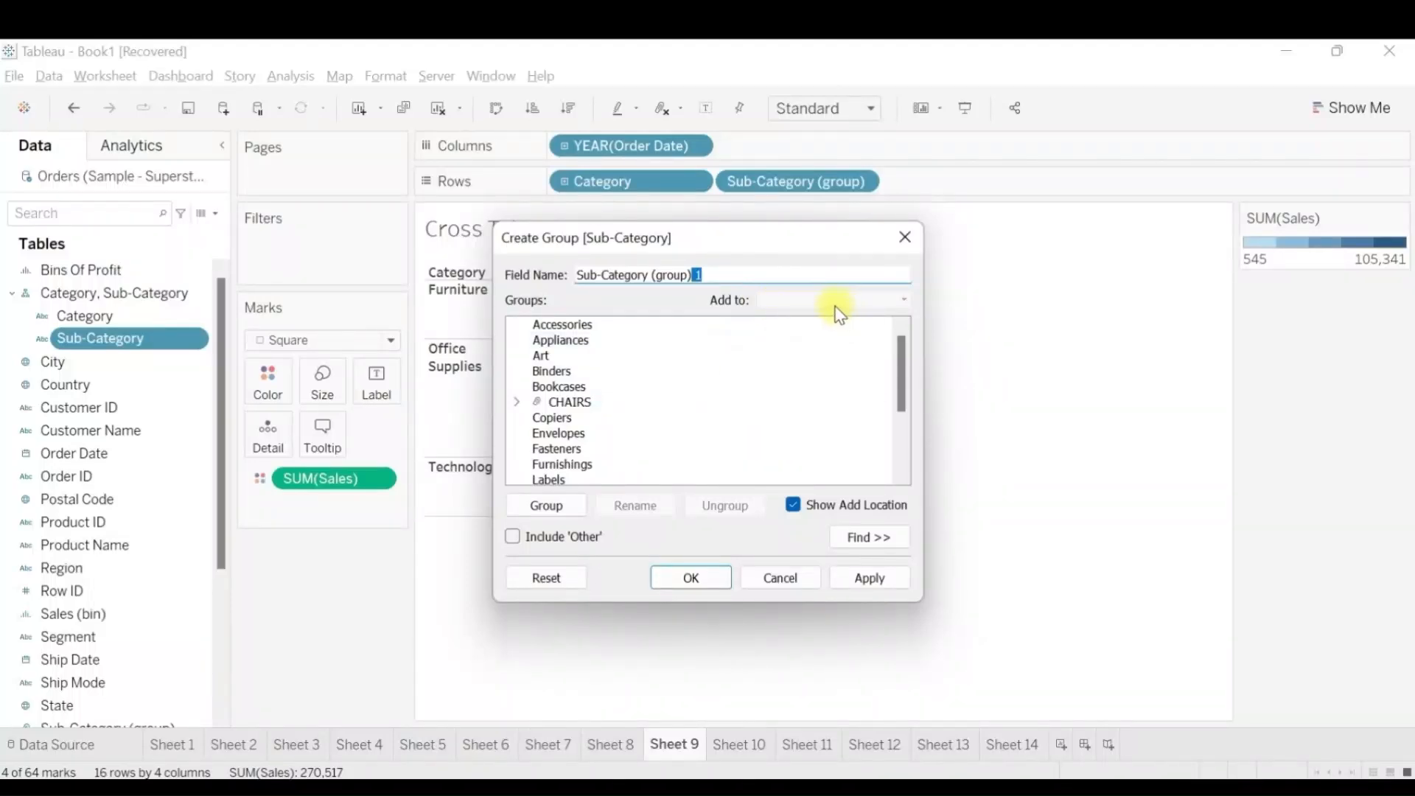
Step: Combine Art and Binders into one group, keeping the name Art & Binders
click(698, 372)
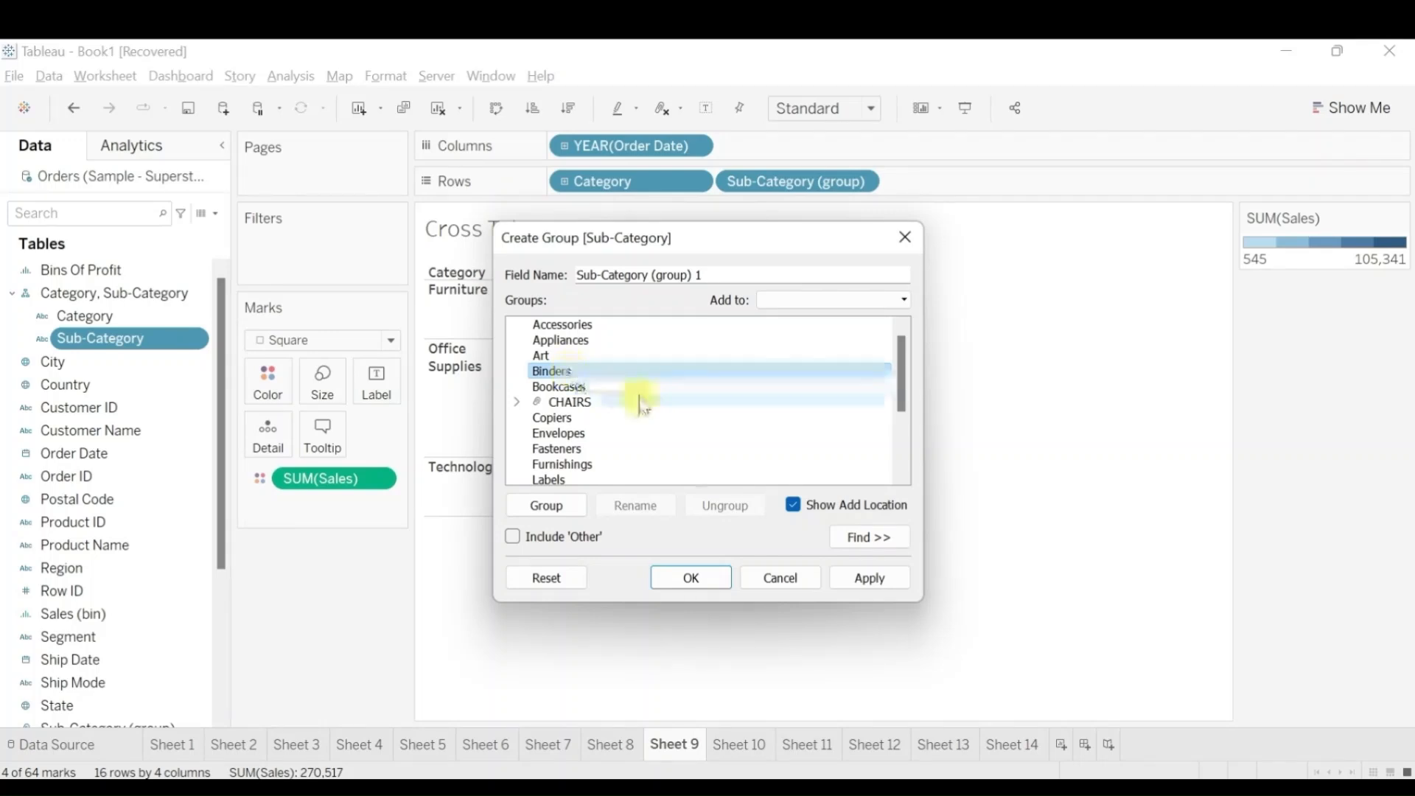
click(556, 355)
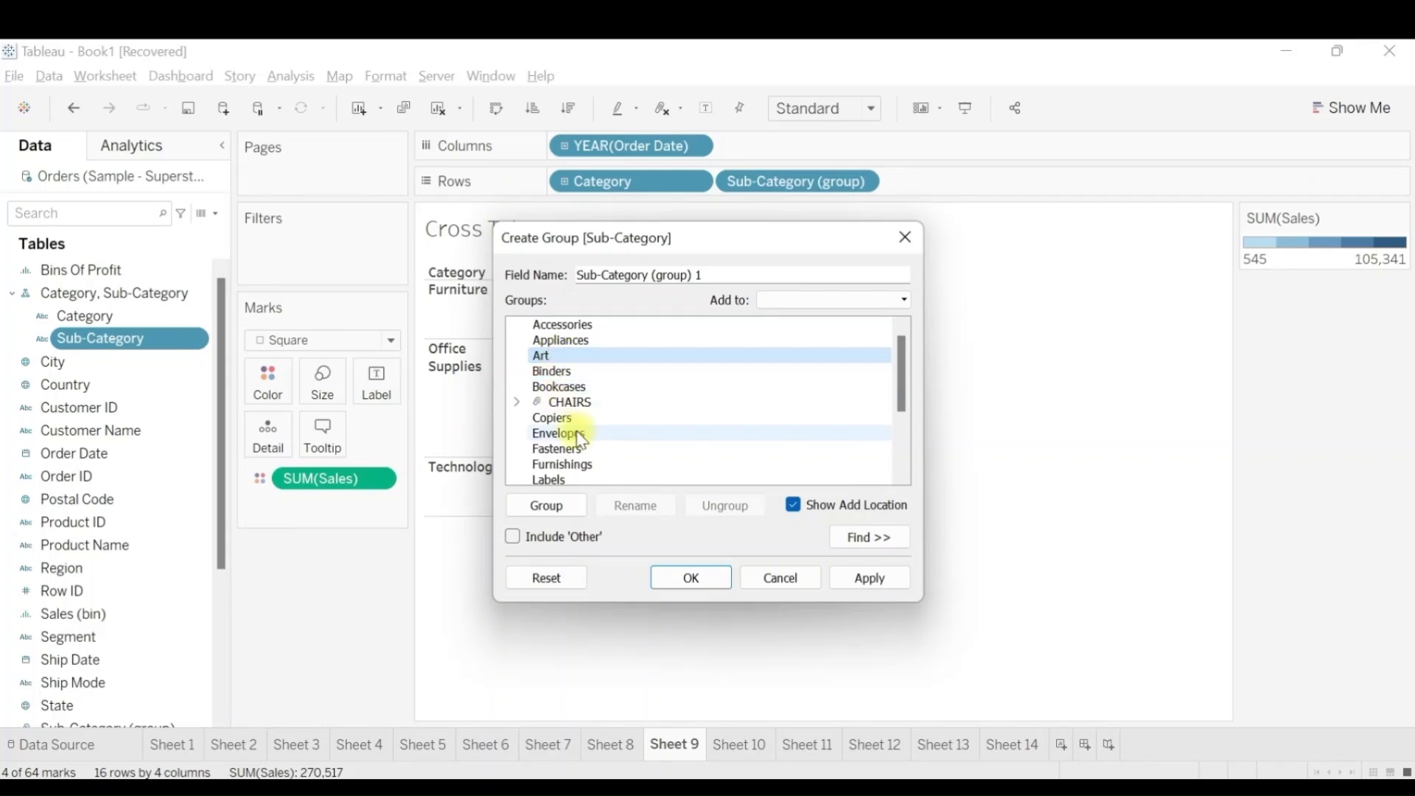
ctrl+click(606, 372)
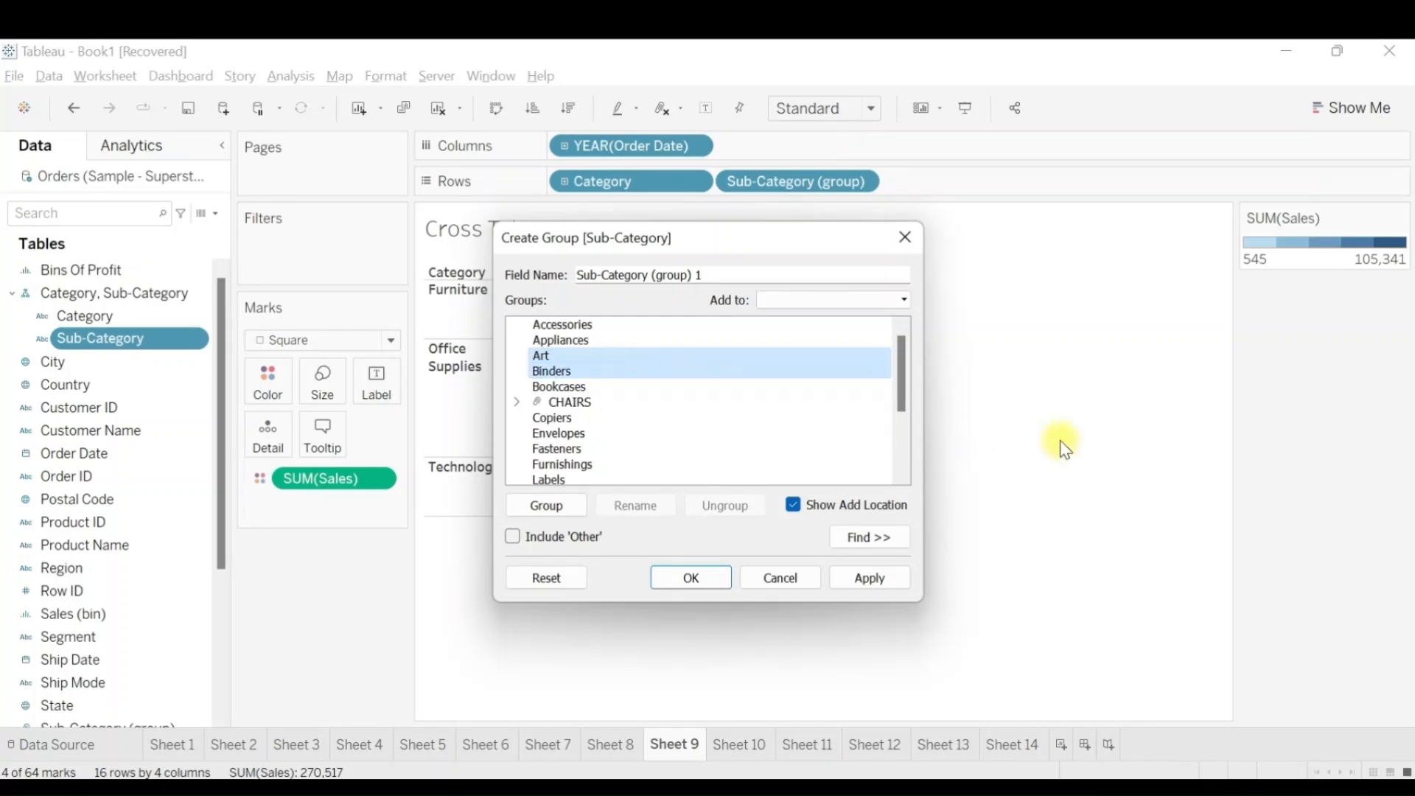
click(581, 505)
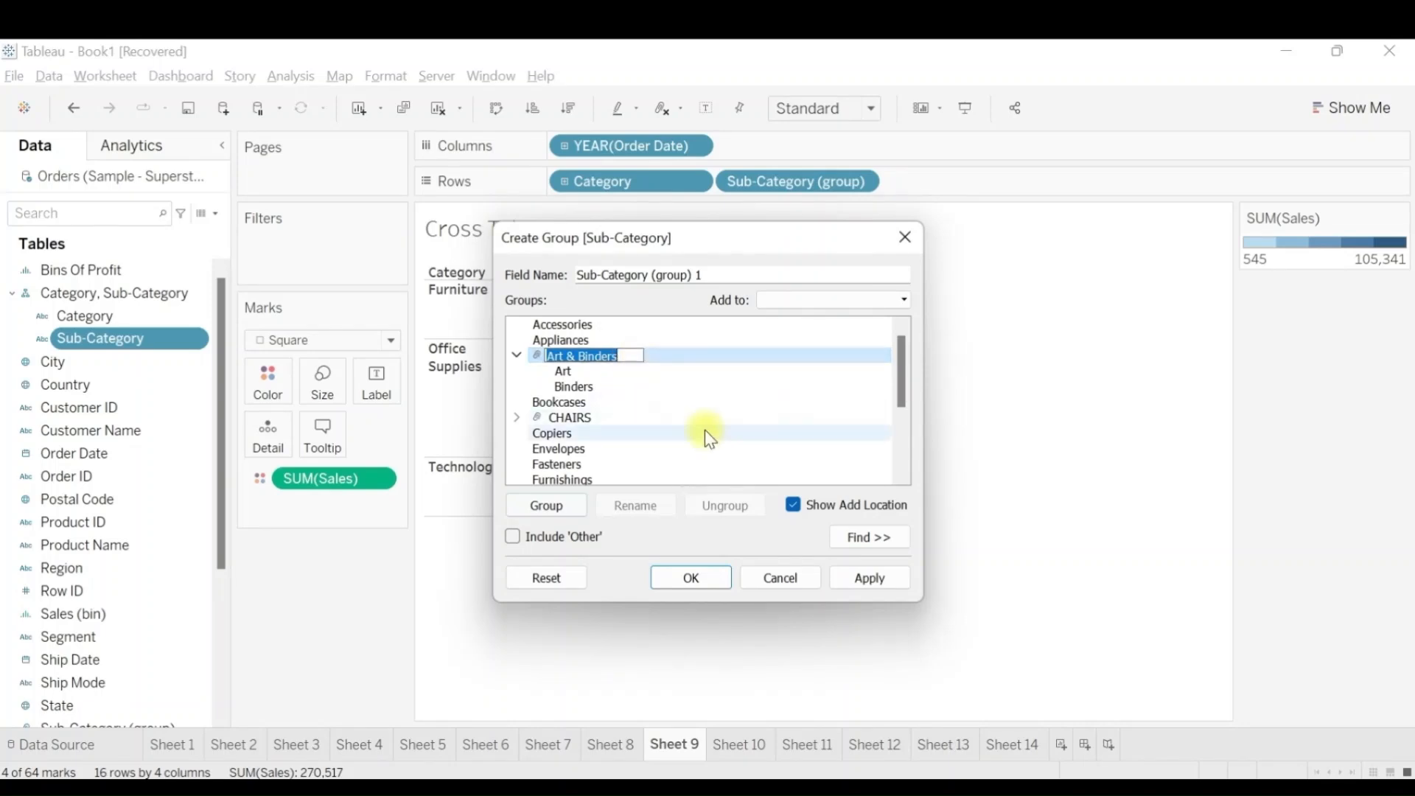
click(908, 387)
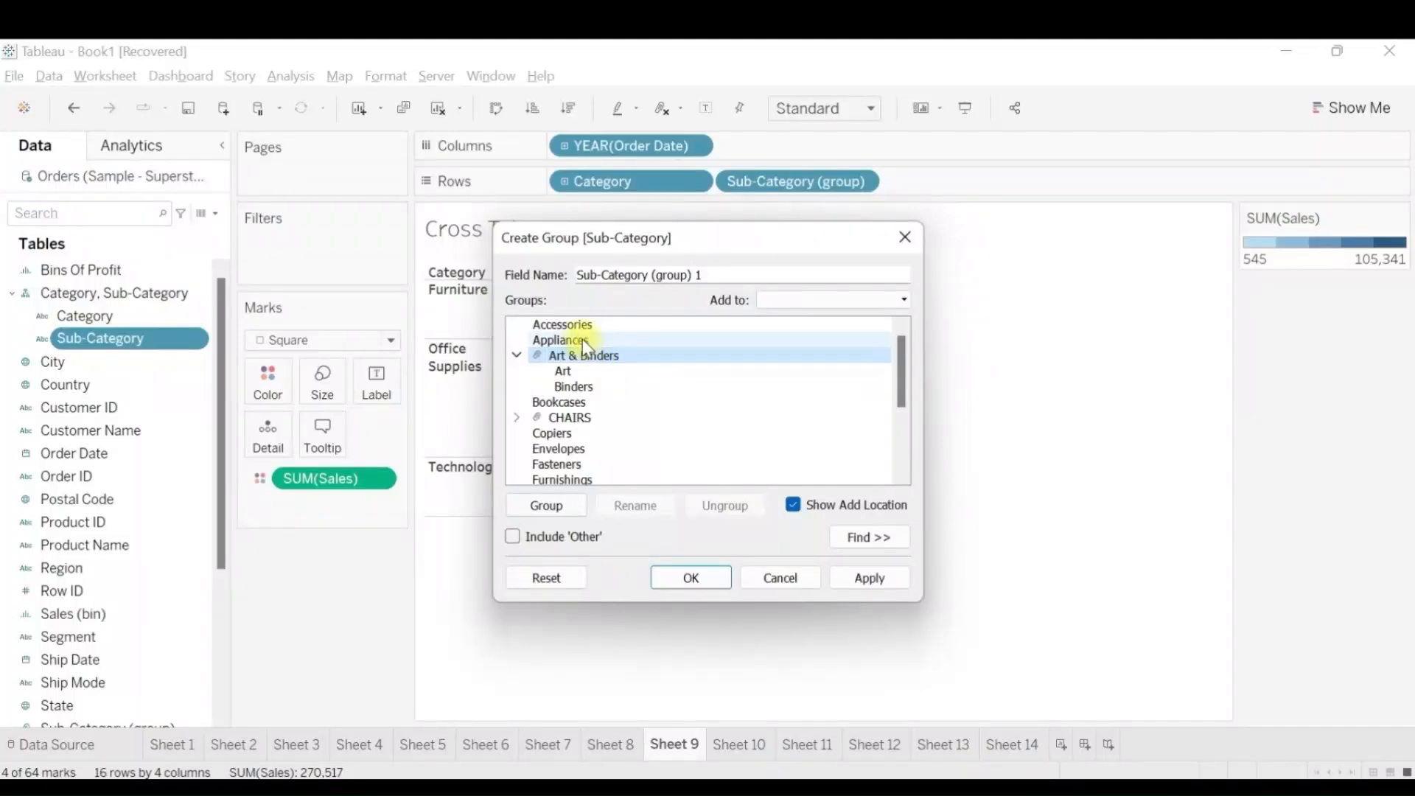
Step: Add Appliances to the Art & Binders group, and ungroup it from there again
drag(582, 339, 595, 387)
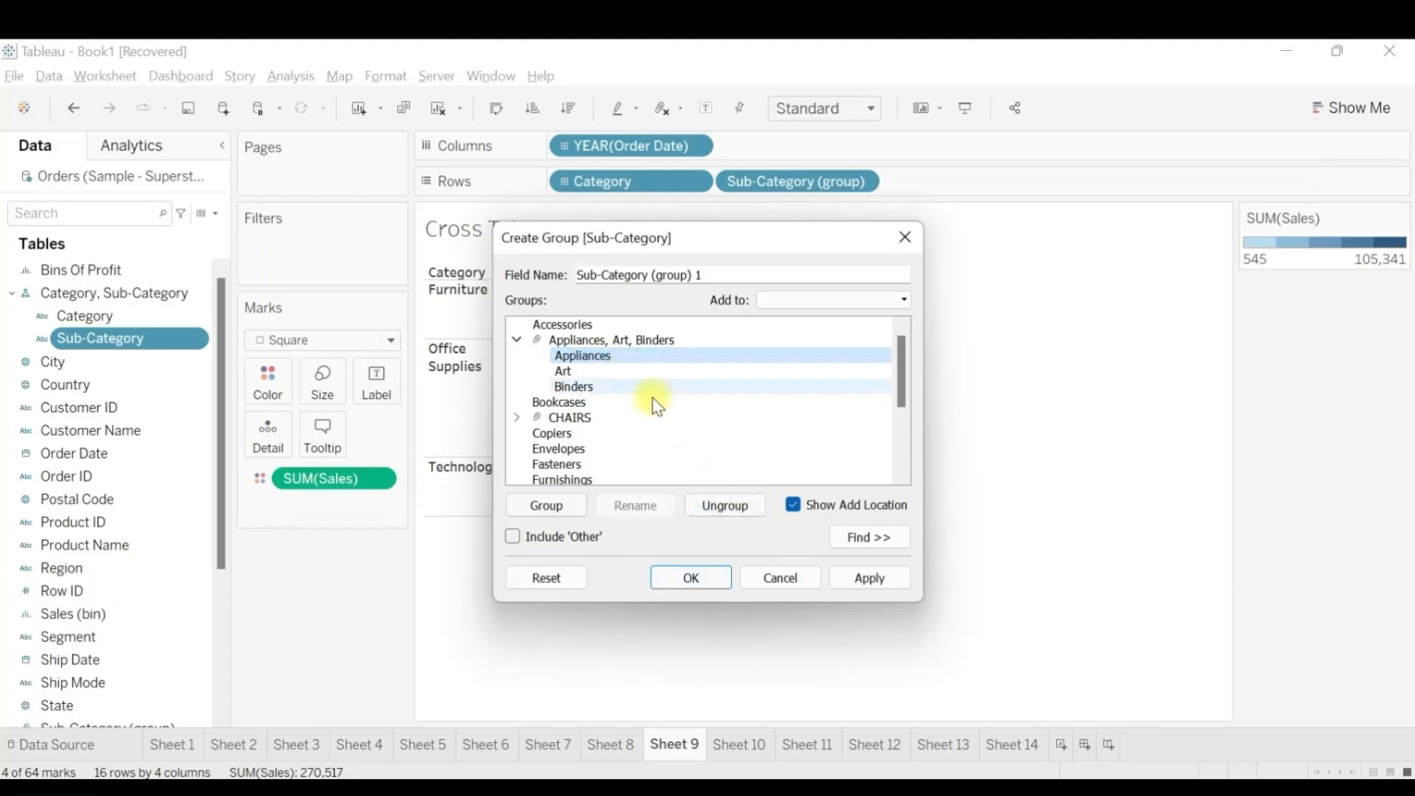
click(728, 505)
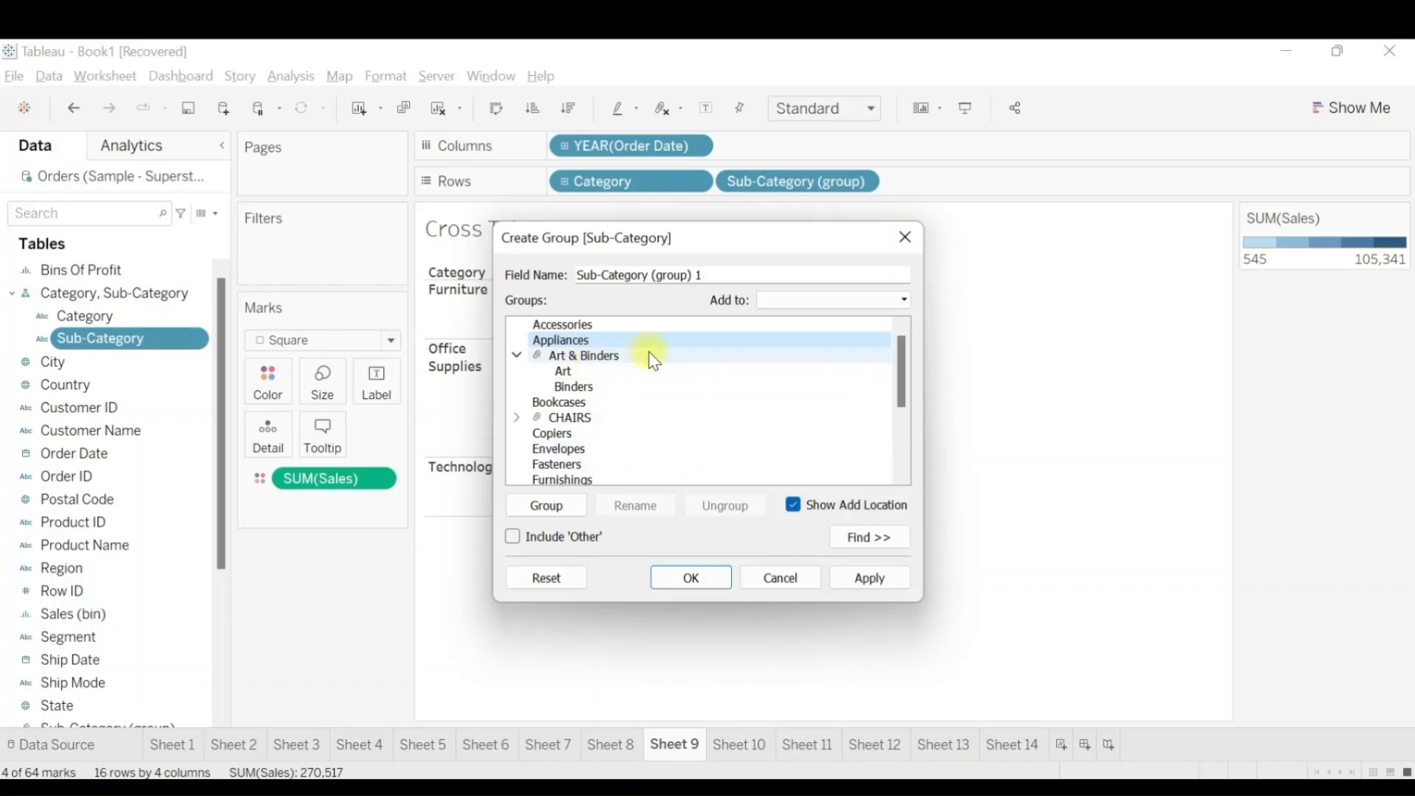
Step: Try including an 'Other' group for the ungrouped sub-categories, look through its members, and turn the option off
scroll(615, 405, down, 2)
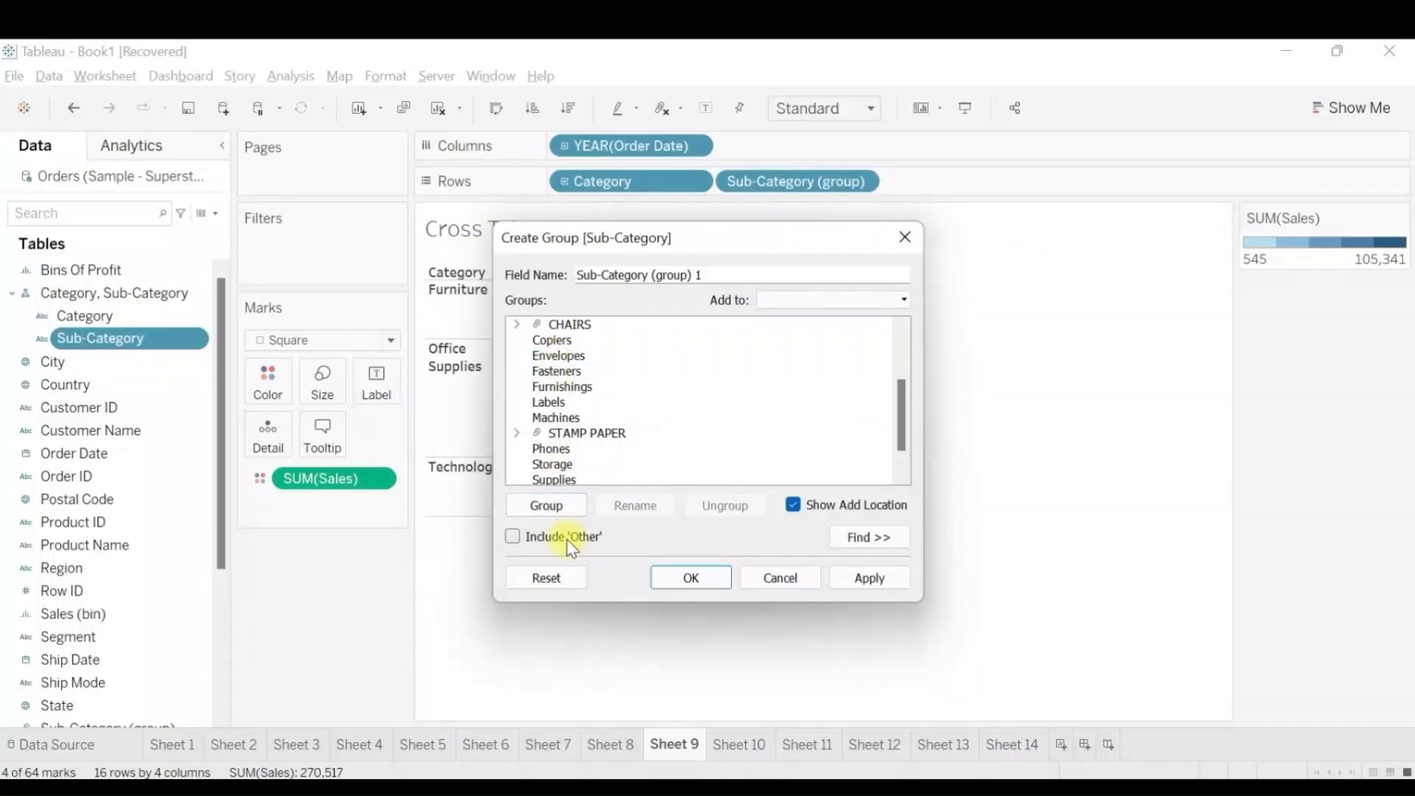
click(515, 537)
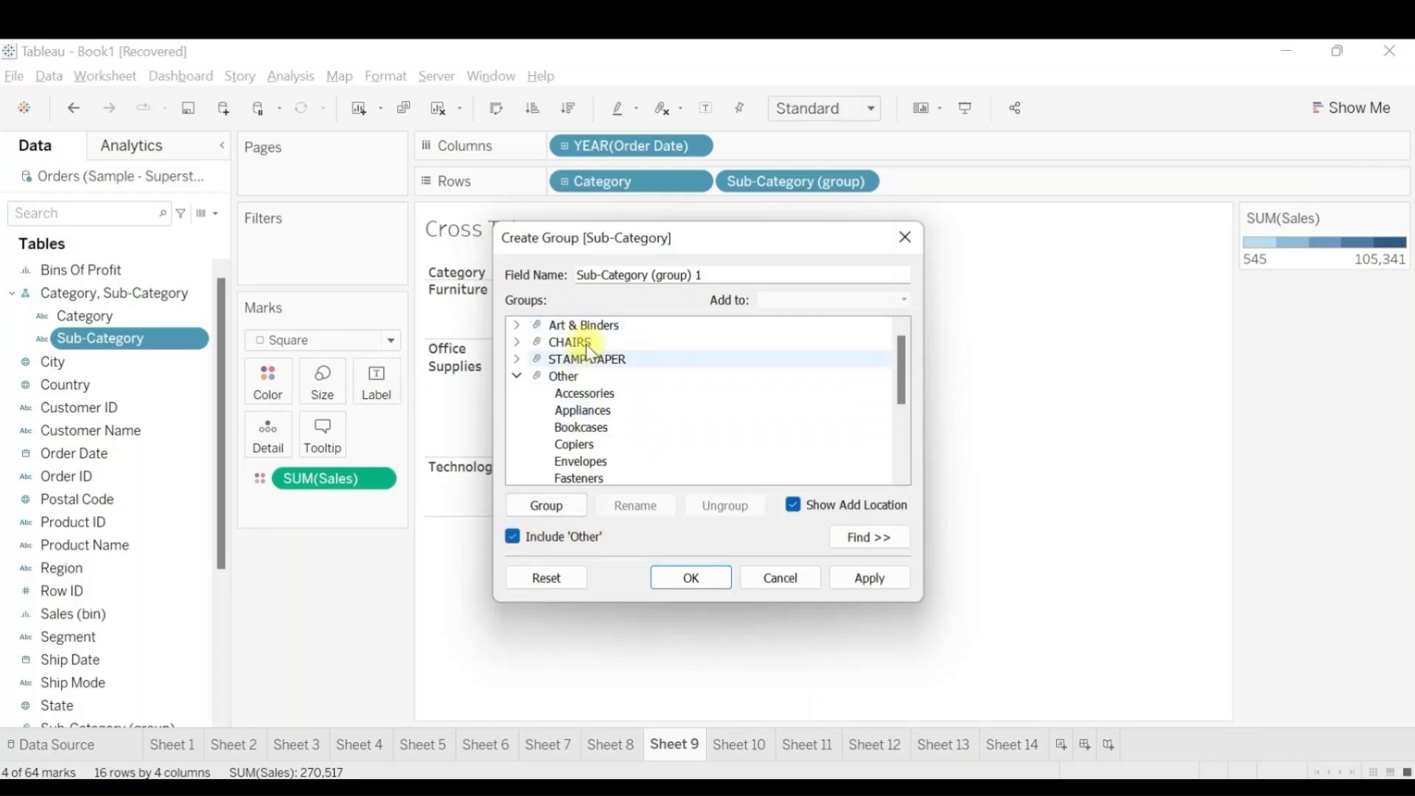
scroll(638, 412, down, 3)
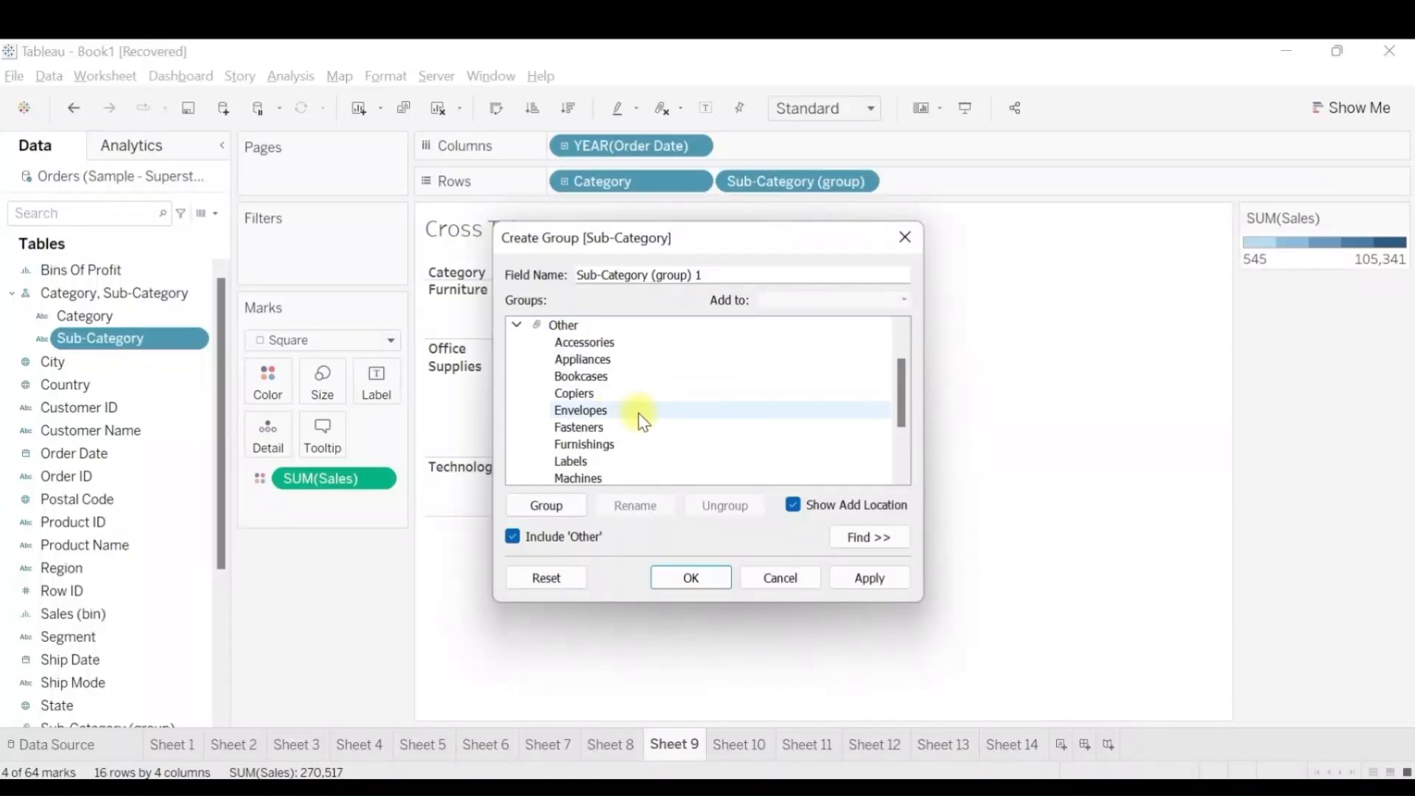
scroll(630, 453, up, 3)
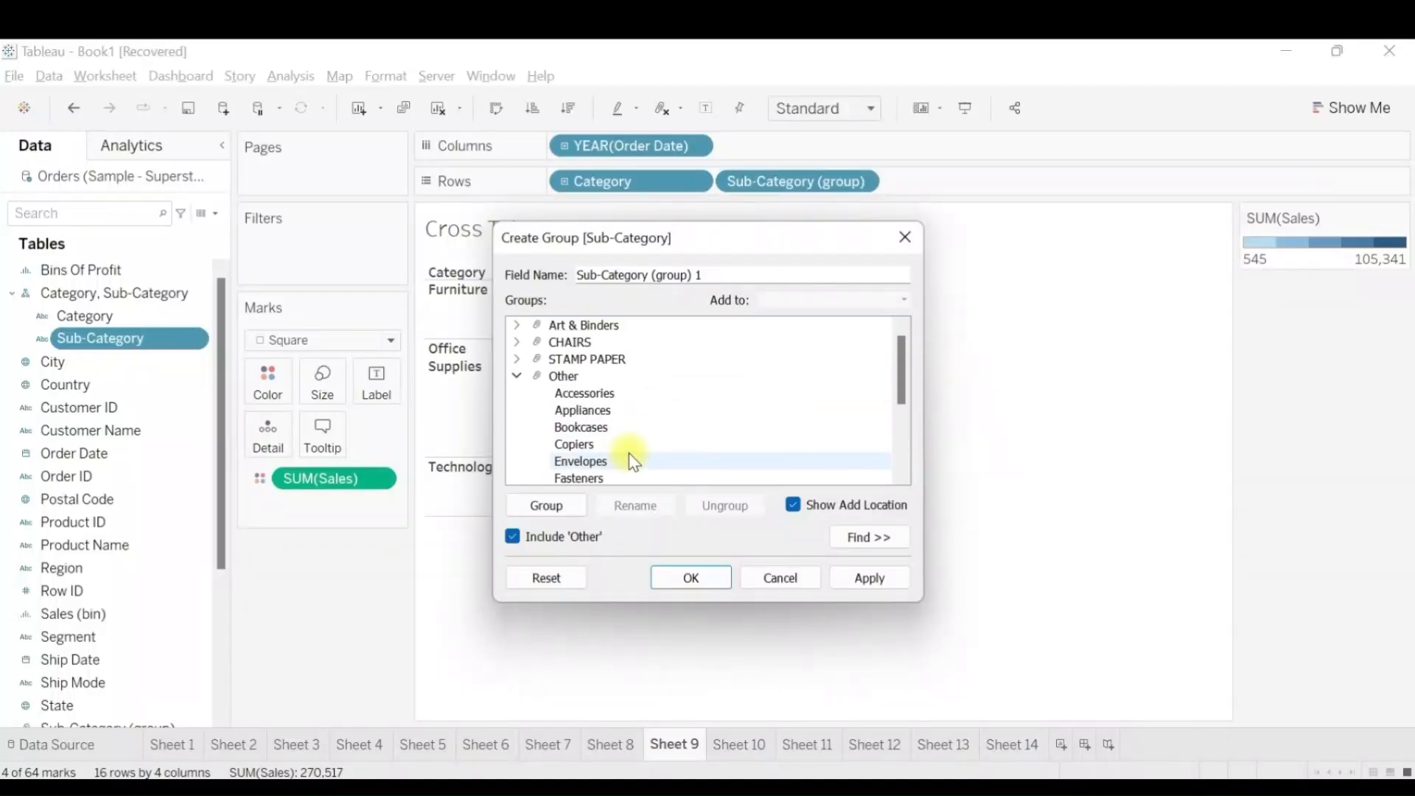
click(539, 543)
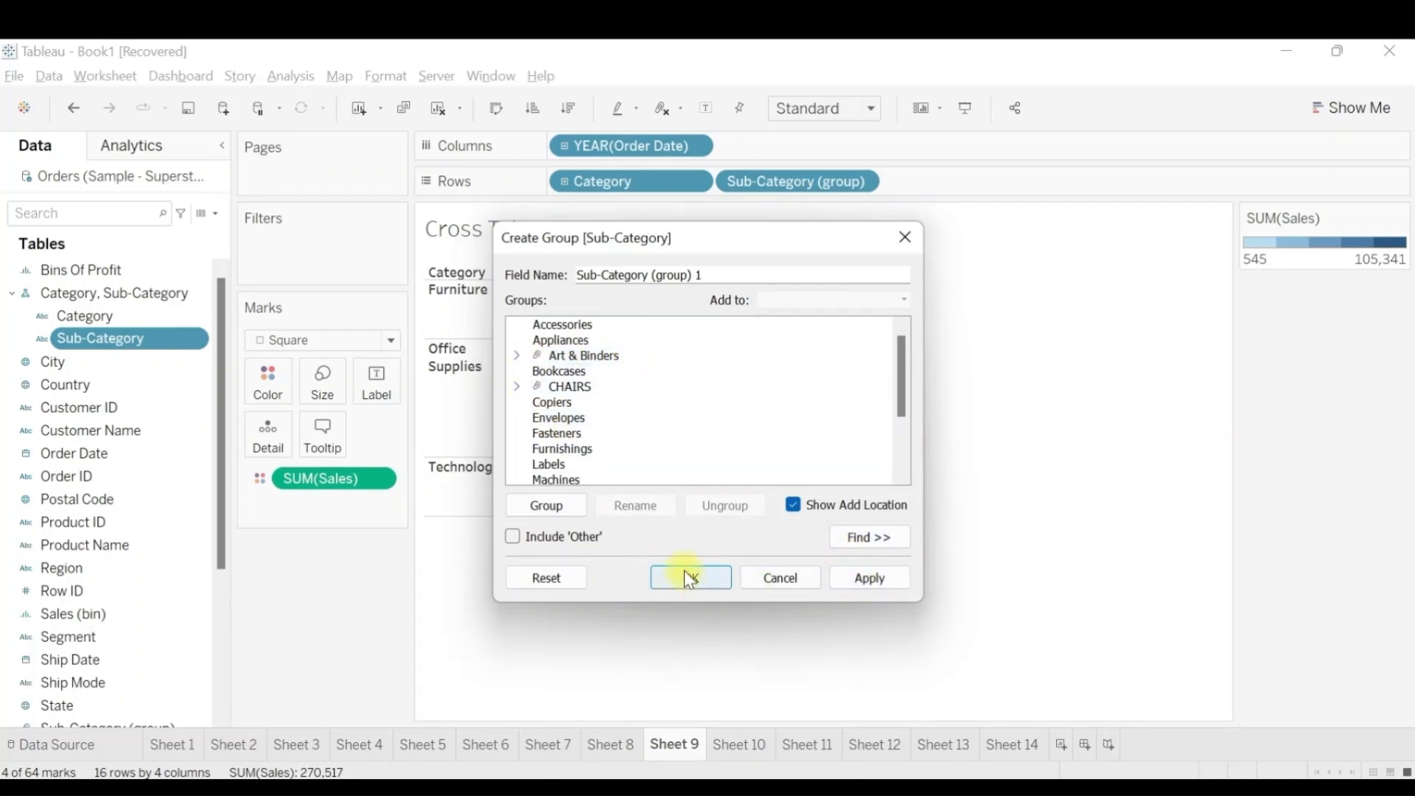
Step: Check the members of Art & Binders, apply and confirm the new group, and clear the selection in the cross tab
click(516, 356)
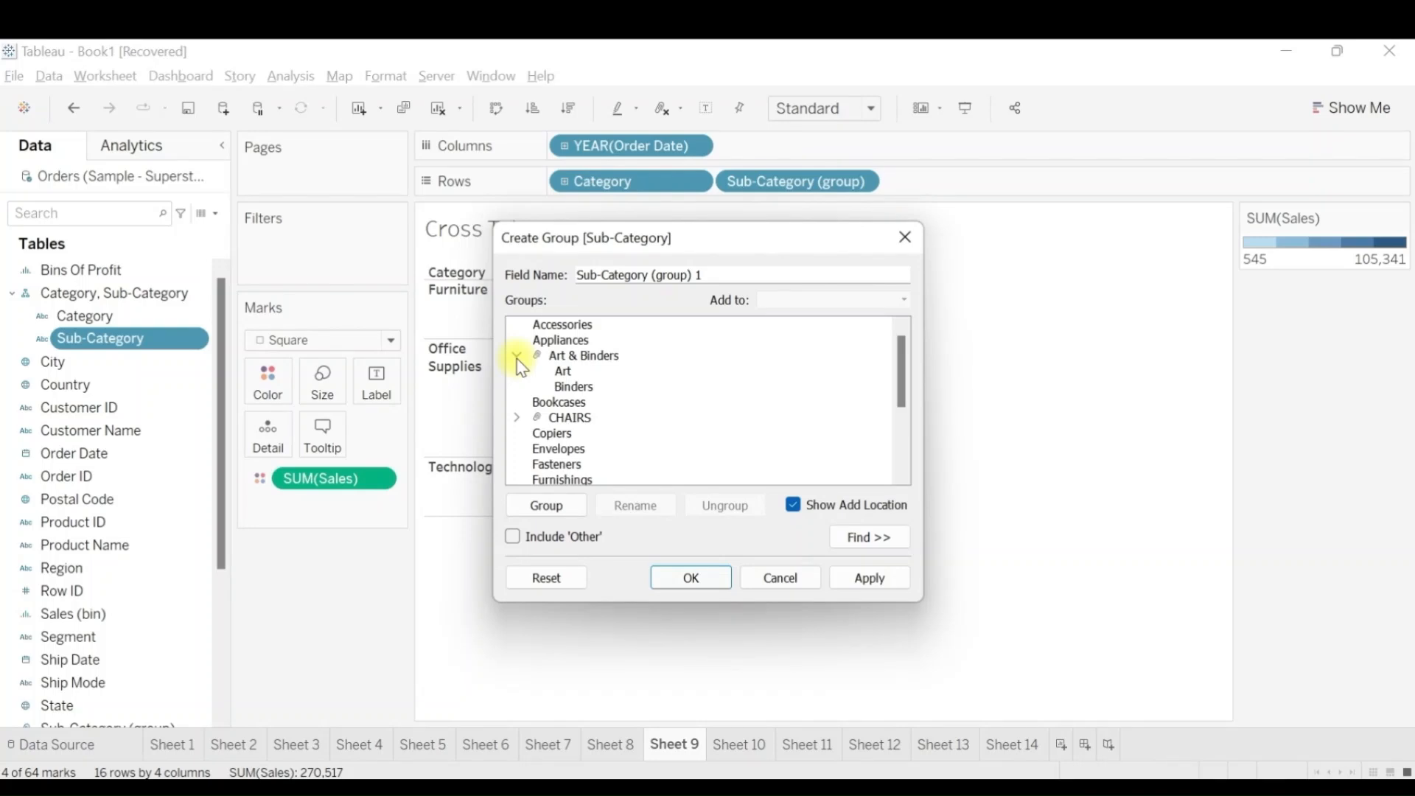
click(516, 357)
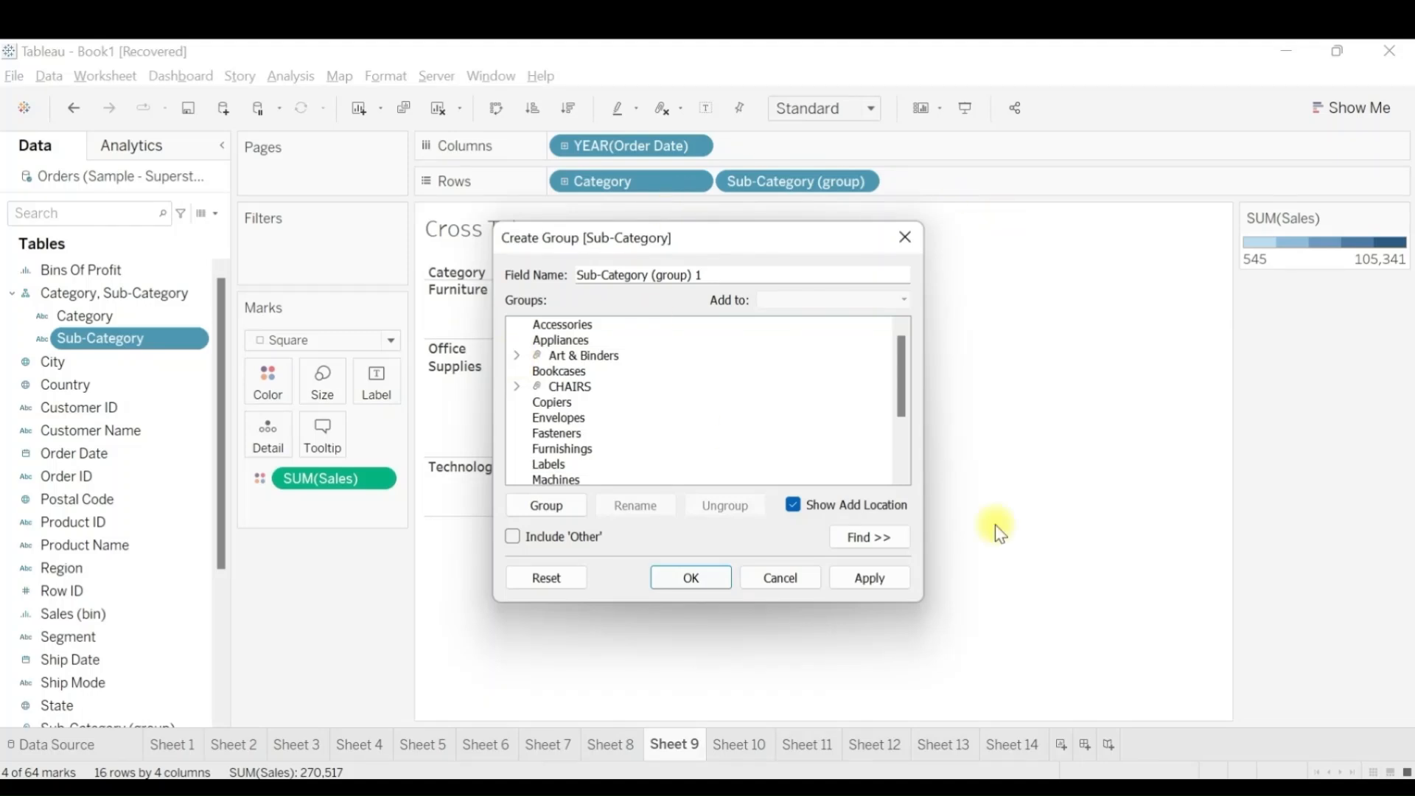
click(873, 580)
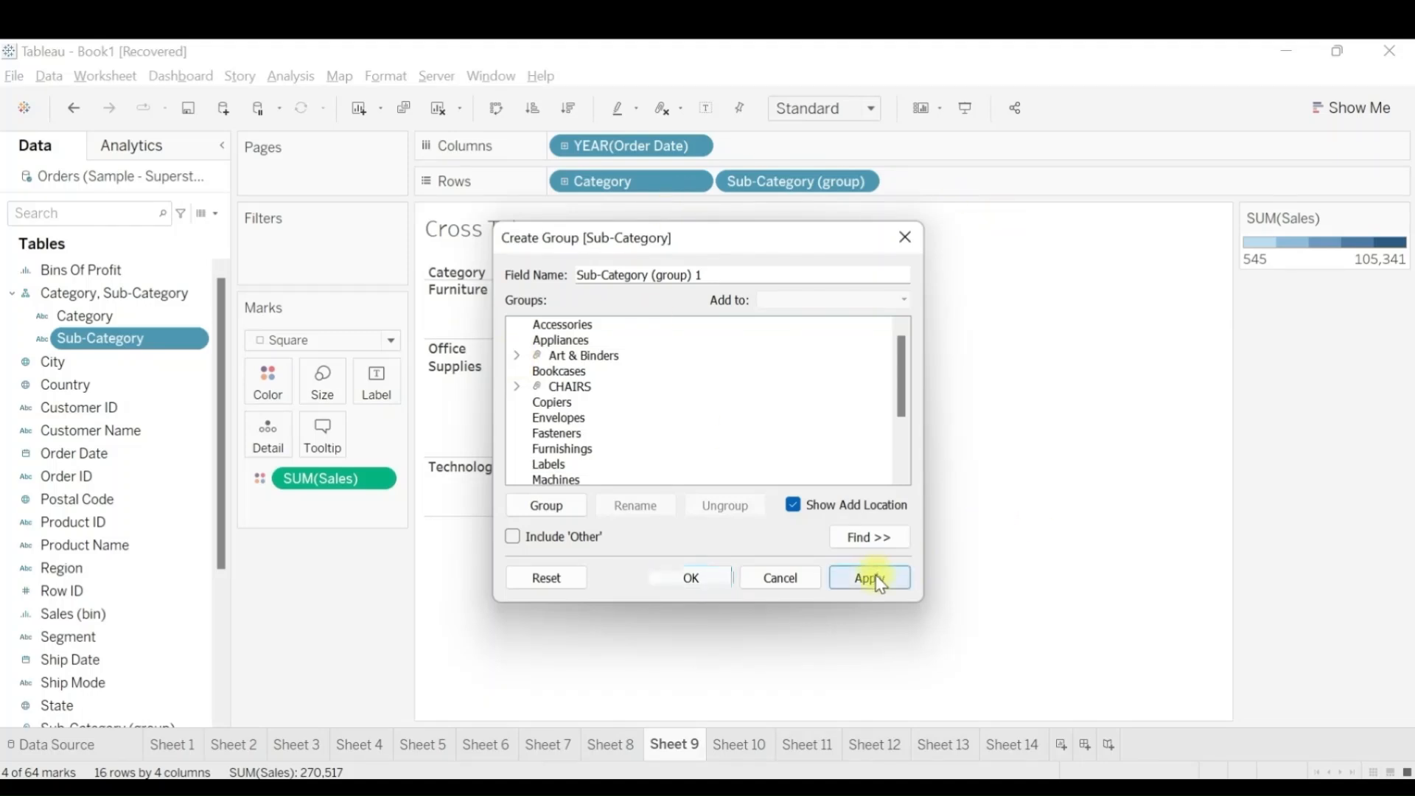
click(679, 583)
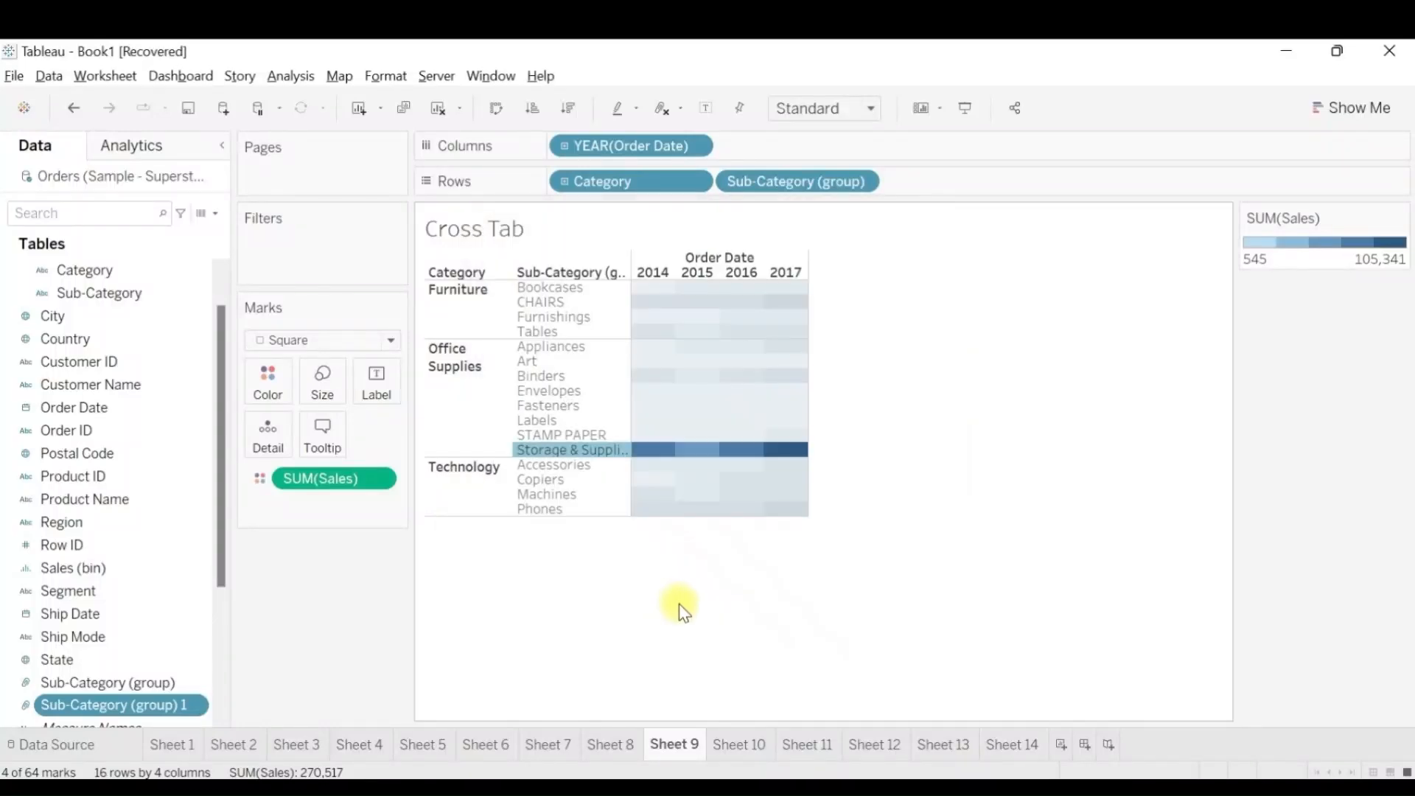
click(611, 588)
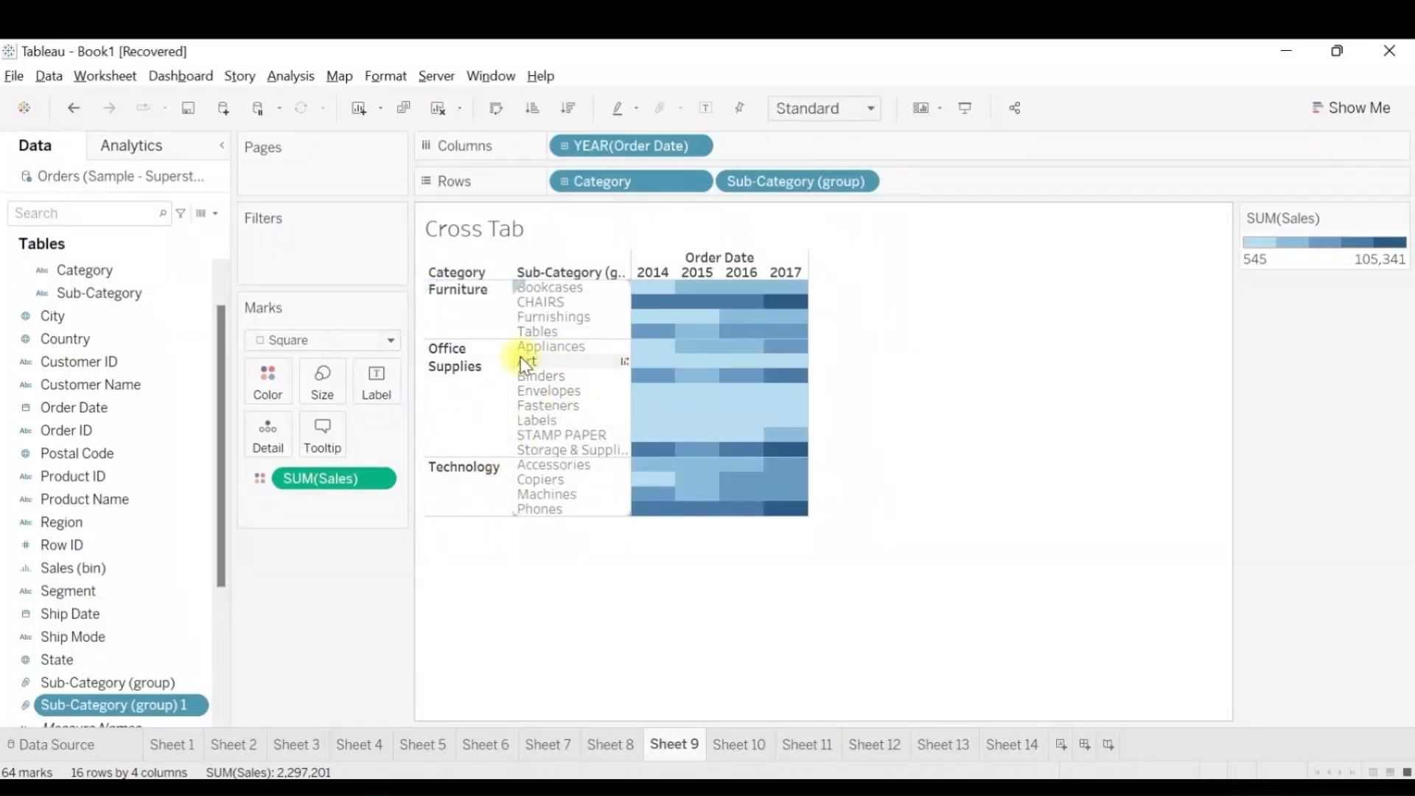
Step: Add Sub-Category (group) 1 to the rows and place it between Category and Sub-Category (group)
scroll(136, 610, down, 1)
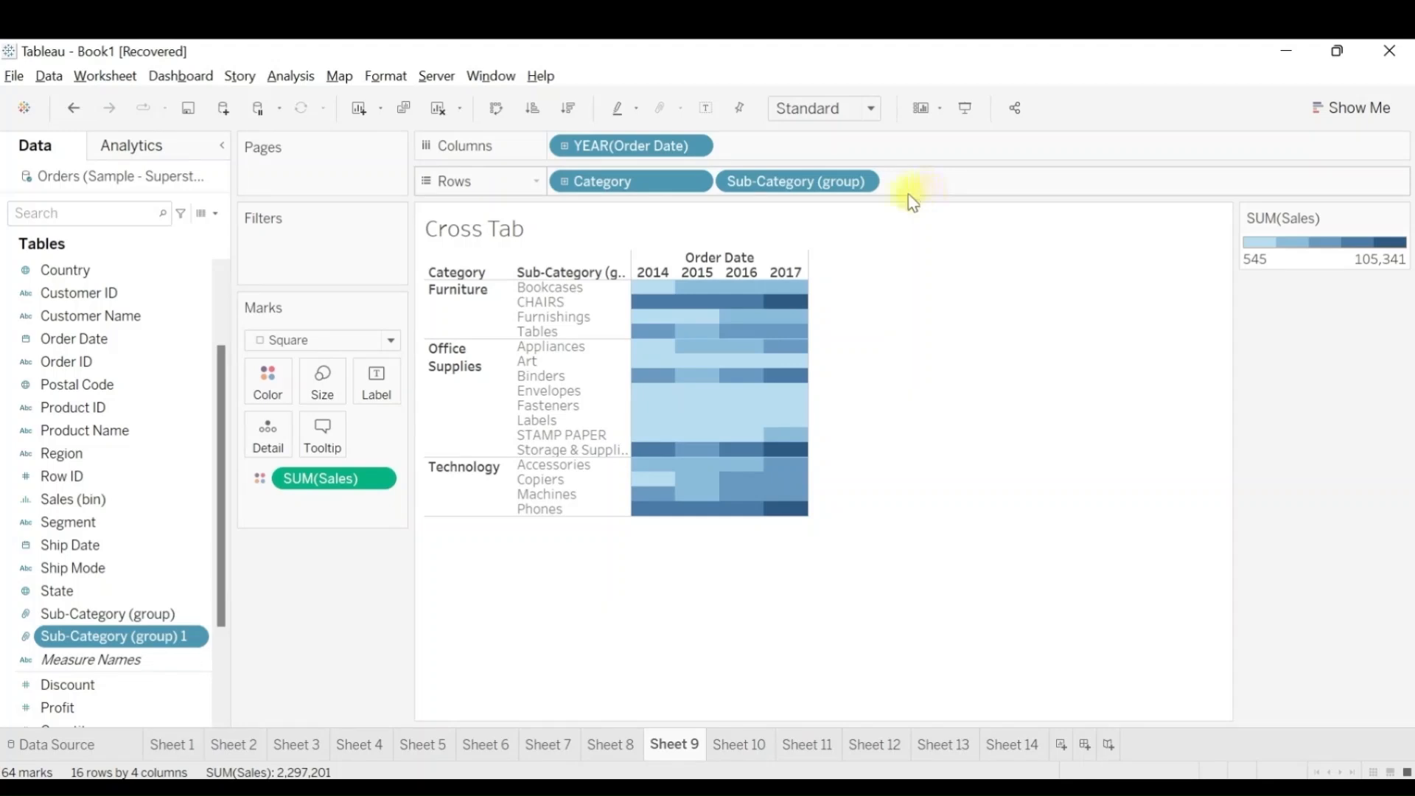
drag(158, 636, 1018, 184)
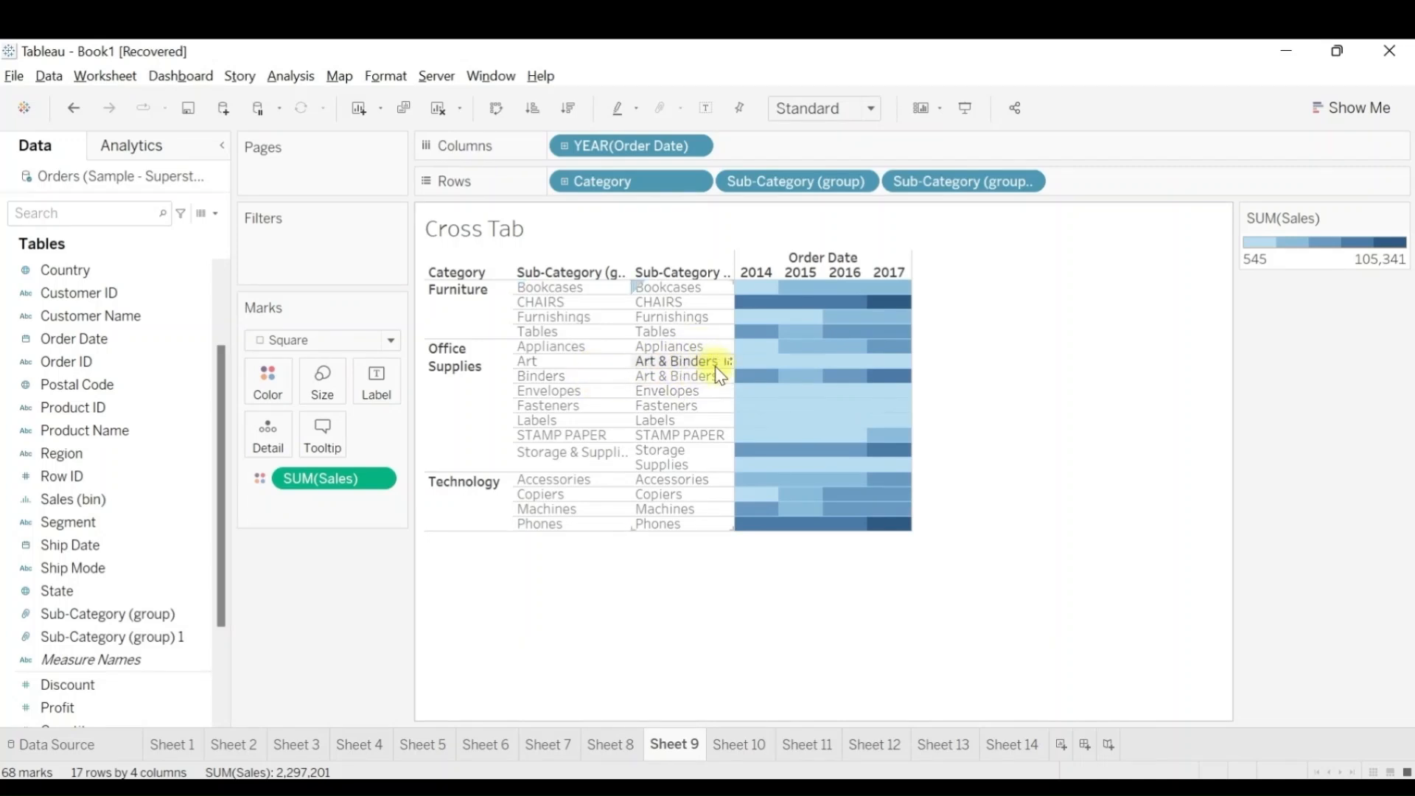
drag(931, 174, 750, 178)
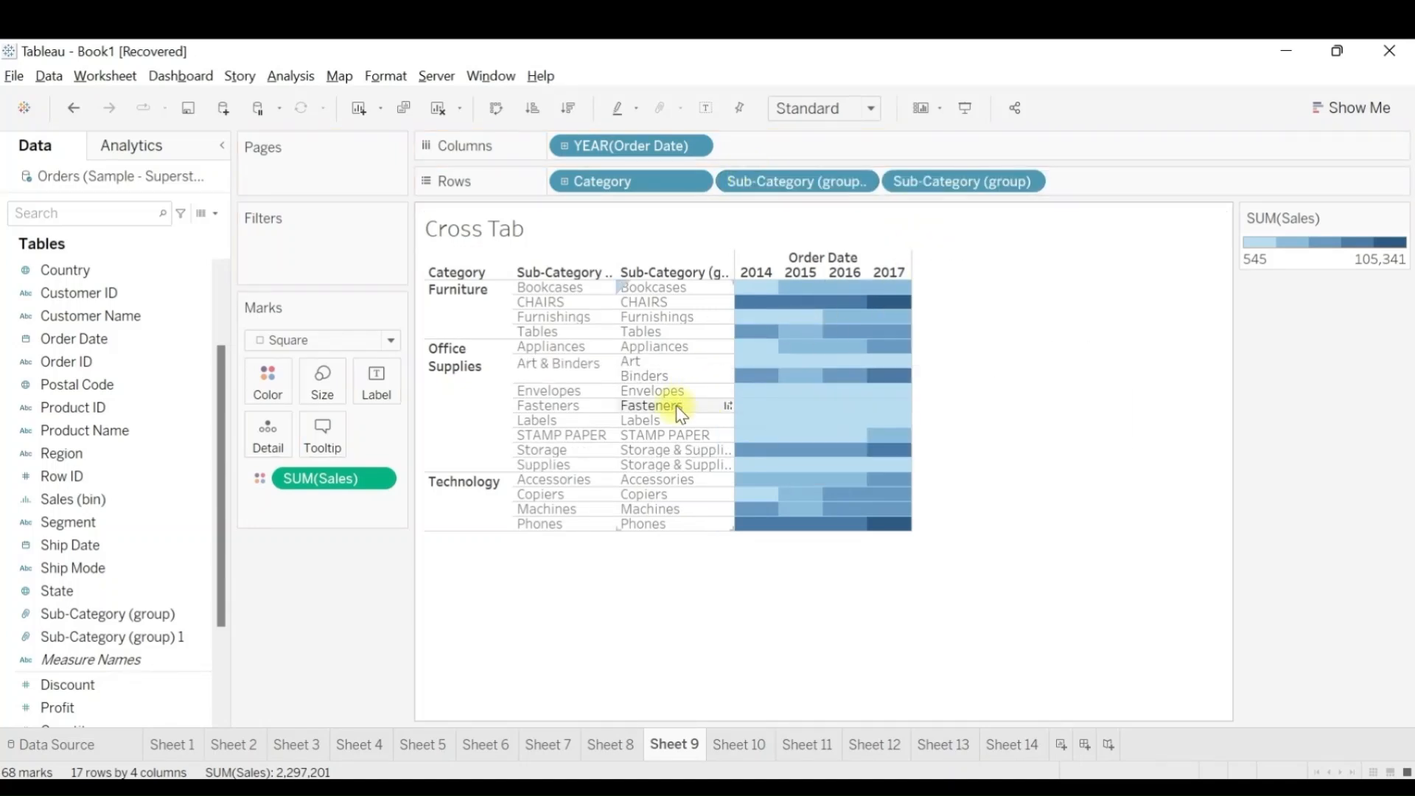